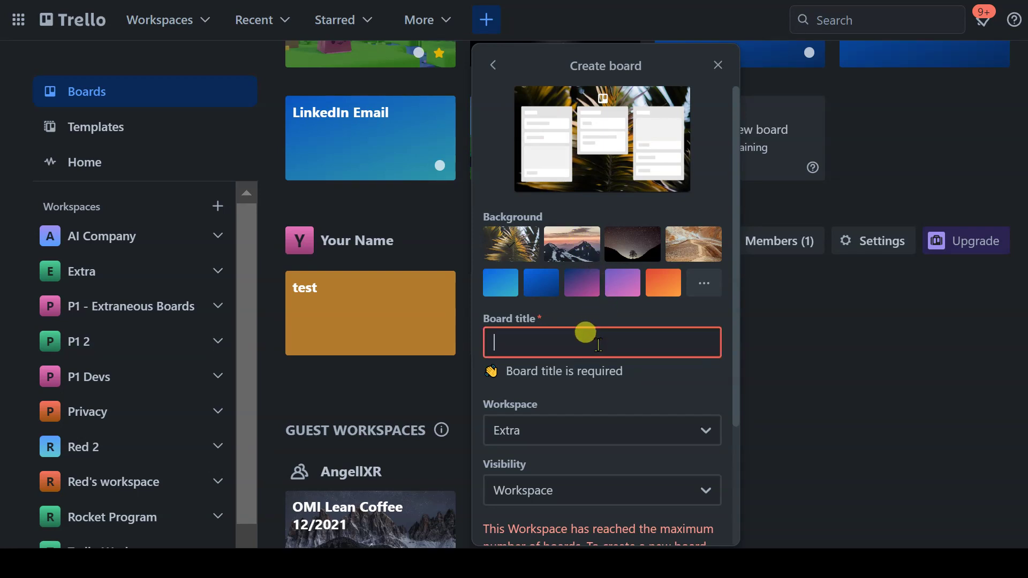
# Title the new board "Retro" and dismiss the Trello Premium free trial offer
pyautogui.write('Retro')
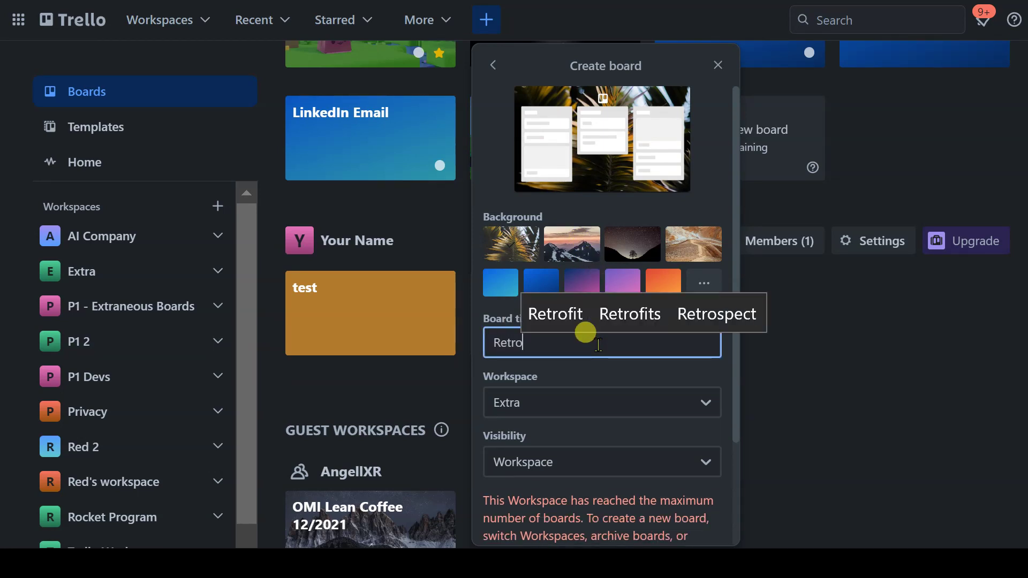
pyautogui.press('Escape')
pyautogui.click(598, 344)
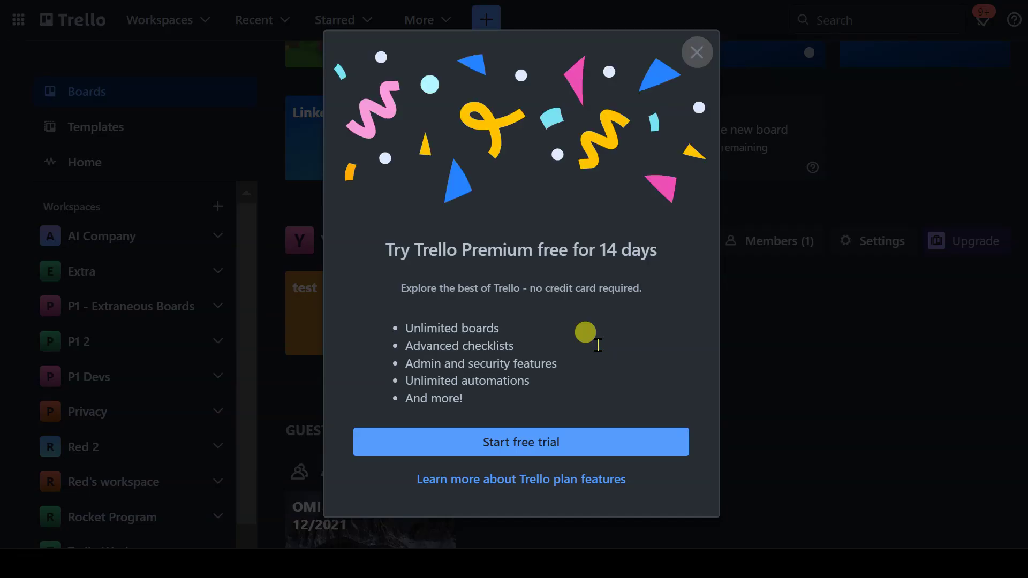
pyautogui.click(780, 420)
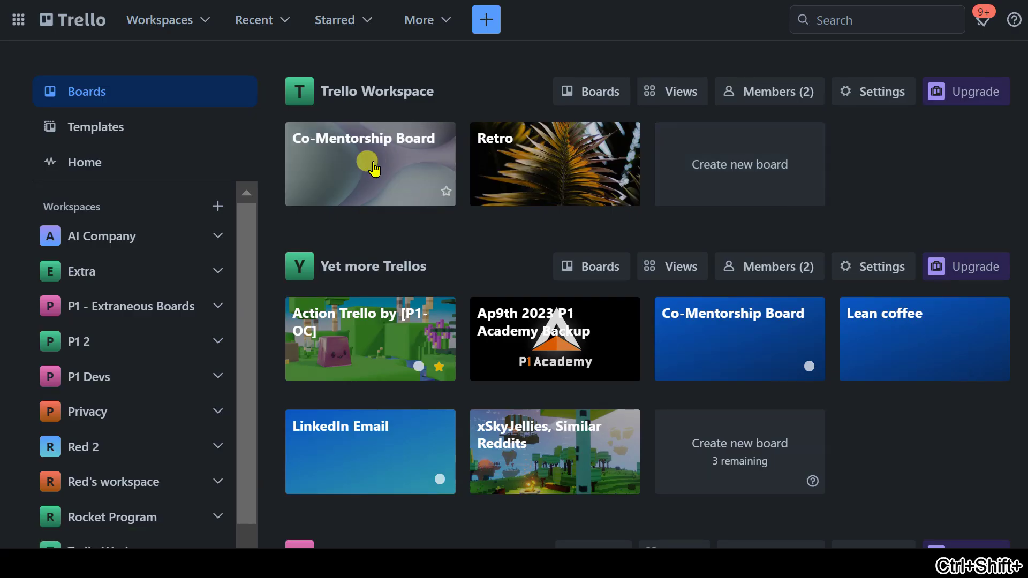
# Switch to the Retro board and review its lists from Things going well through Action points
pyautogui.moveTo(435, 92); pyautogui.dragTo(322, 91)
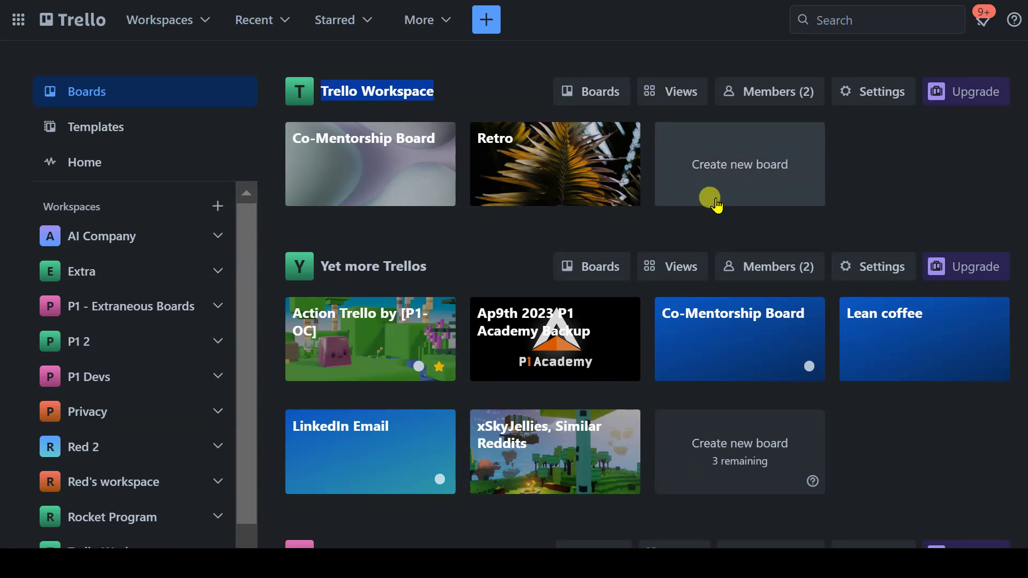
pyautogui.hotkey('ctrl', 'shift', 'Tab')
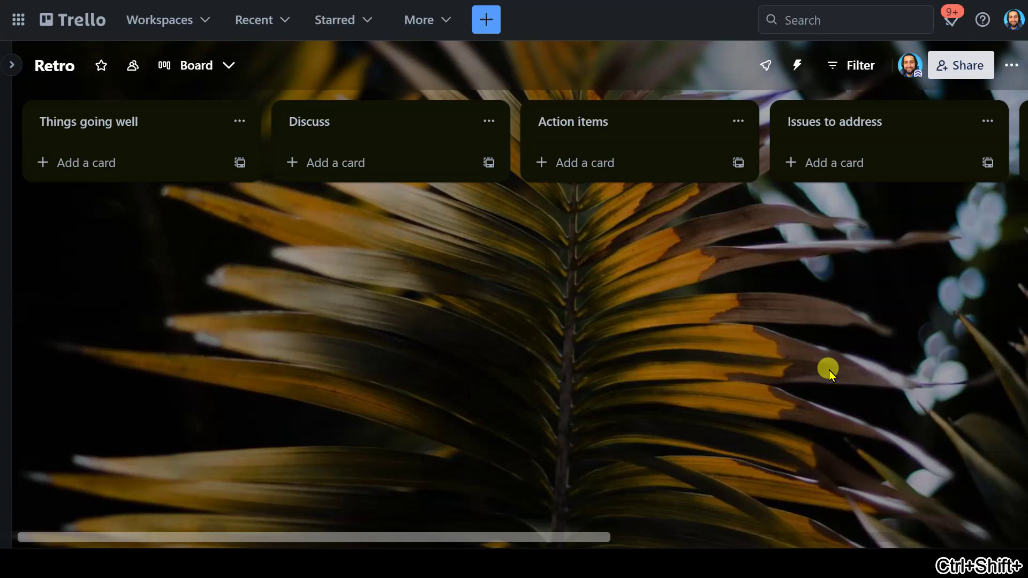
pyautogui.moveTo(749, 321); pyautogui.dragTo(305, 368)
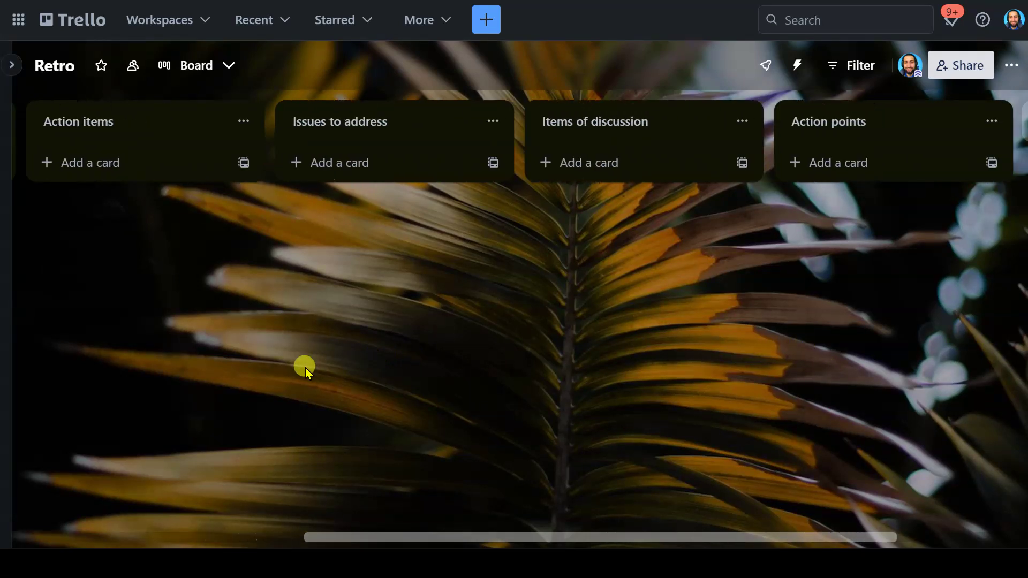
pyautogui.hscroll(5, 756, 395)
pyautogui.click(908, 129)
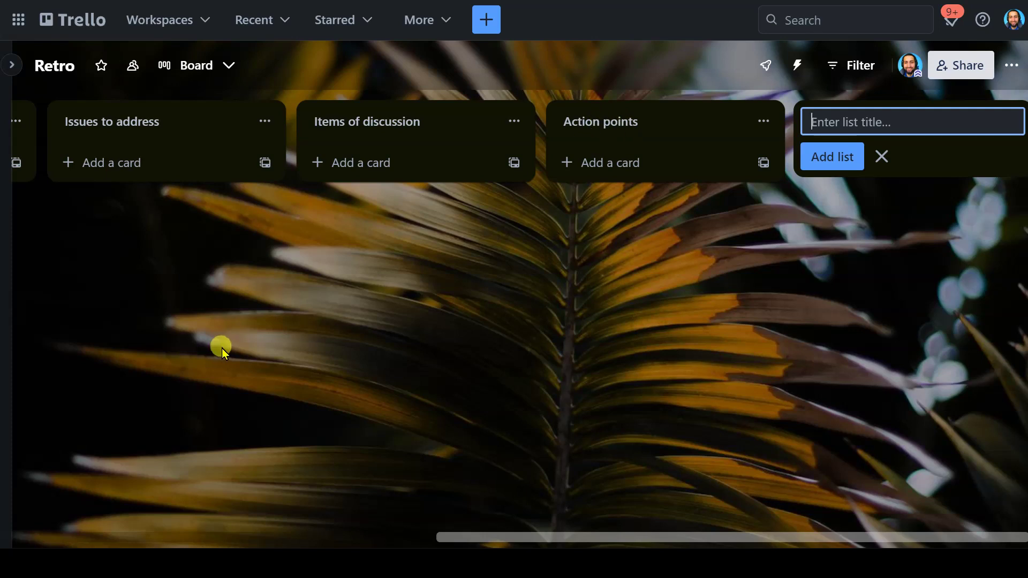
pyautogui.moveTo(221, 348); pyautogui.dragTo(793, 339)
pyautogui.hscroll(-3, 615, 340)
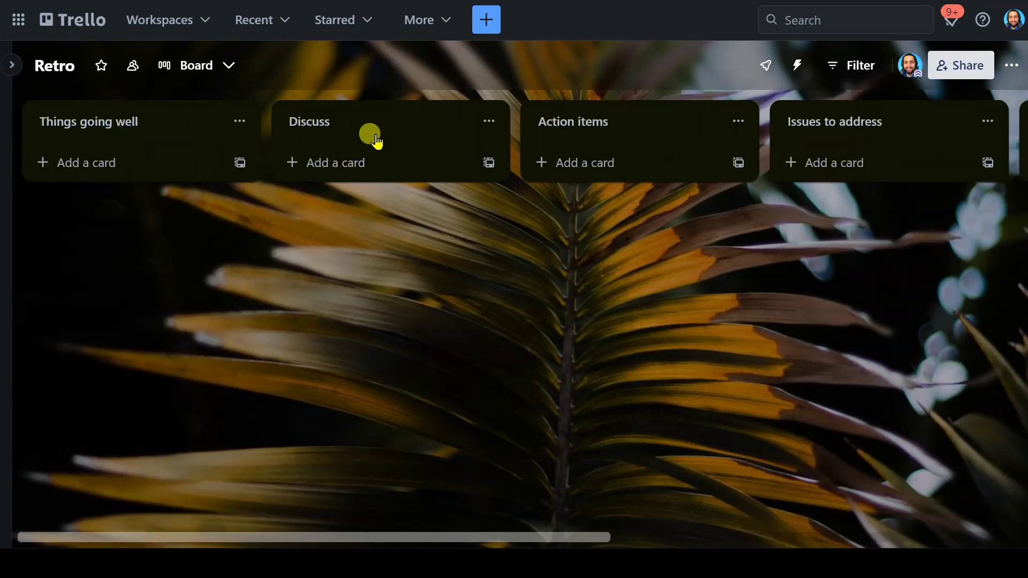
pyautogui.hscroll(3, 493, 340)
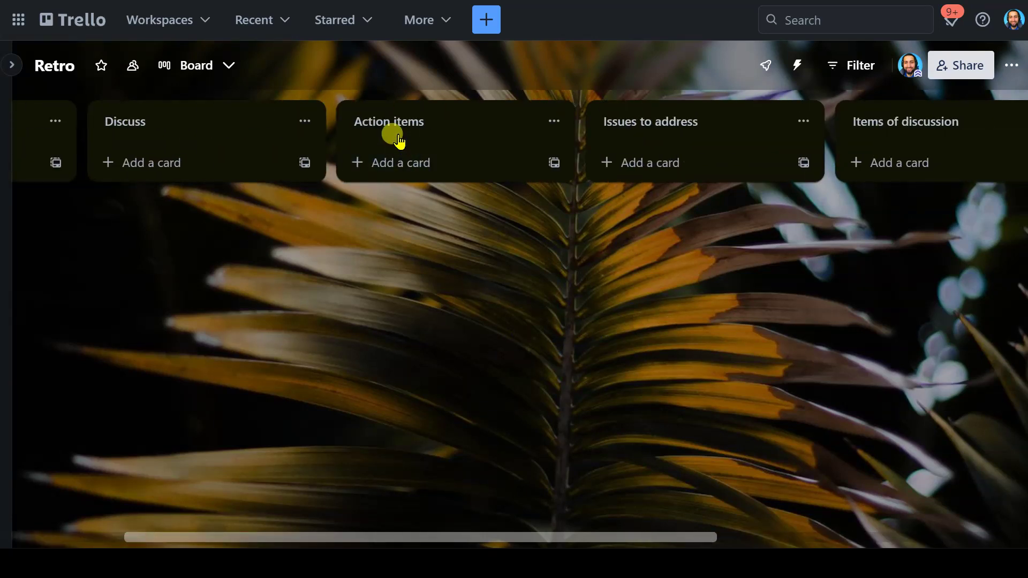
pyautogui.hscroll(4, 399, 140)
pyautogui.hscroll(5, 748, 379)
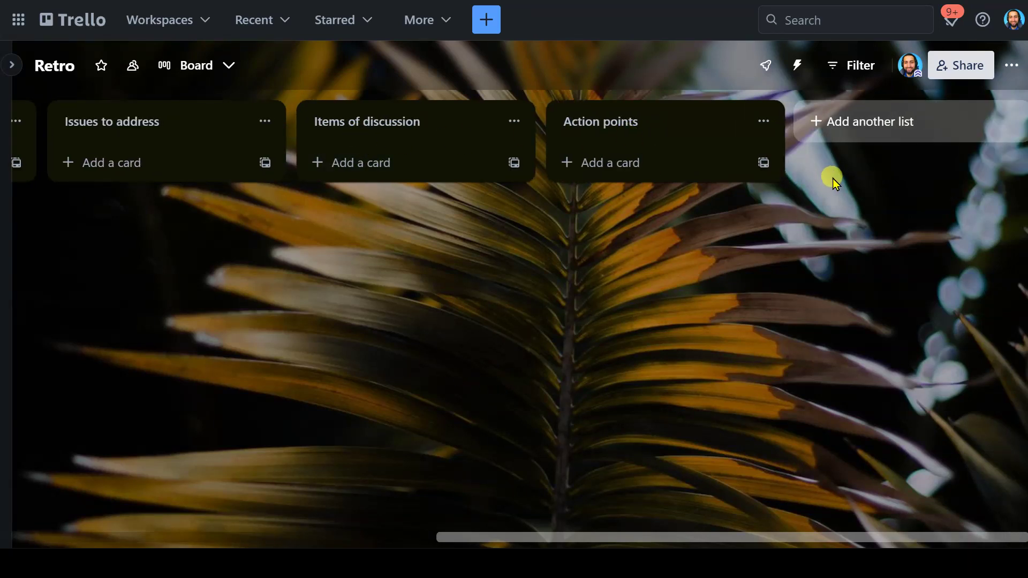
pyautogui.moveTo(92, 396); pyautogui.dragTo(927, 419)
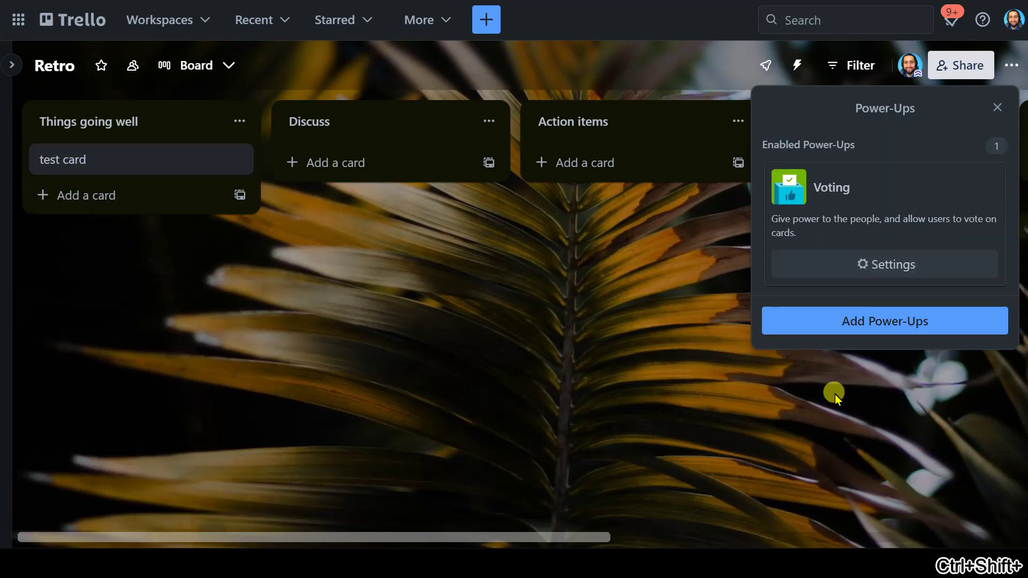
# Check the Retro board's enabled Power-Ups for the Voting Power-Up
pyautogui.click(834, 394)
pyautogui.click(766, 66)
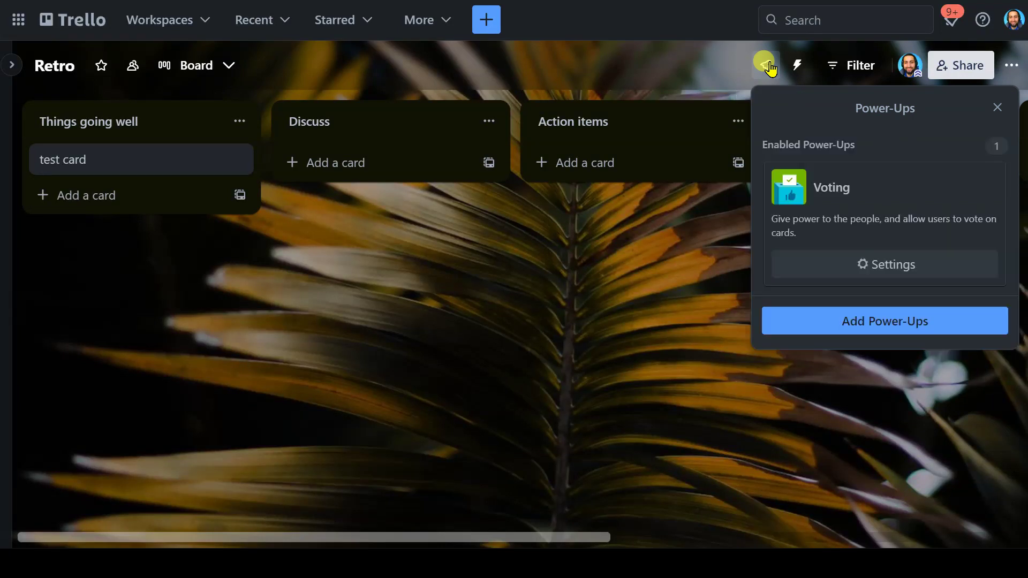
pyautogui.click(892, 332)
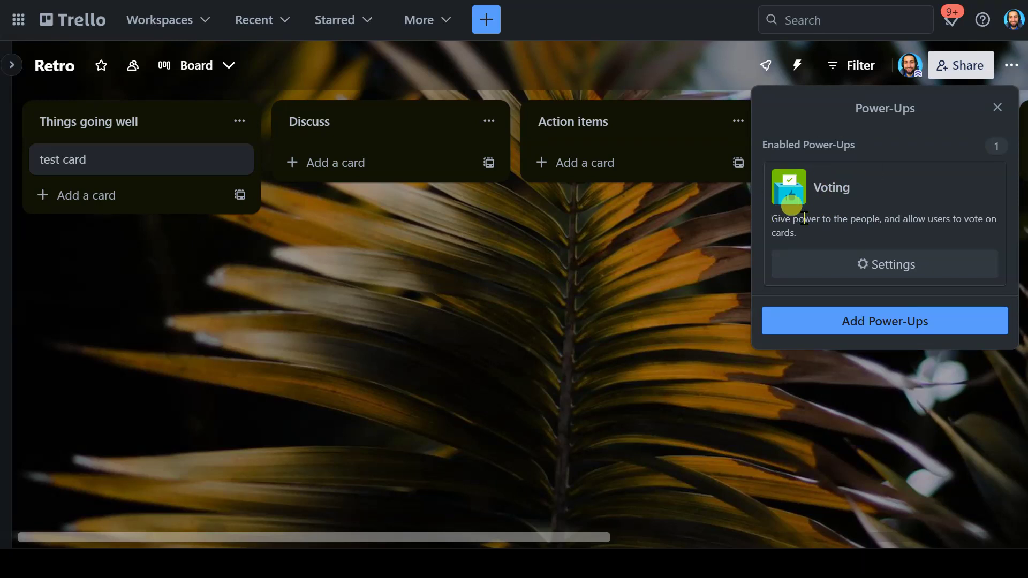
pyautogui.click(826, 438)
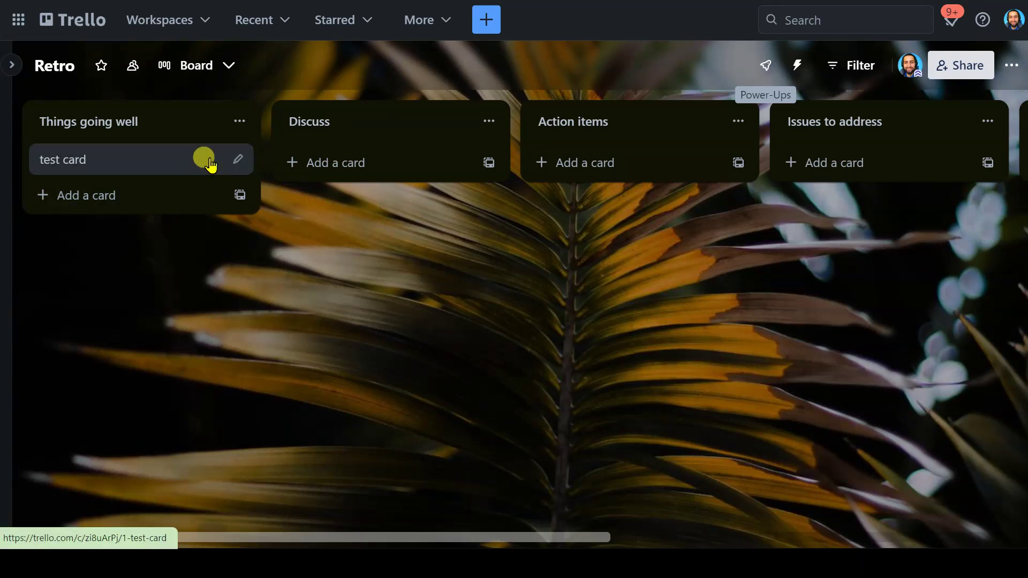
# Archive the card titled "test card" and add a card titled "test" to the Things going well list
pyautogui.click(234, 159)
pyautogui.click(303, 381)
pyautogui.click(131, 164)
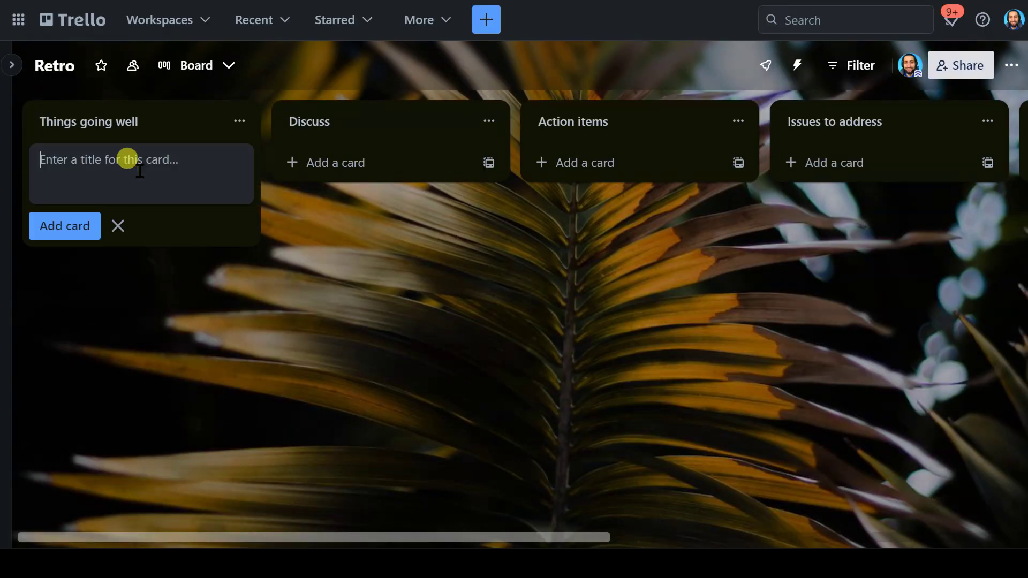
pyautogui.write('test')
pyautogui.press('Return')
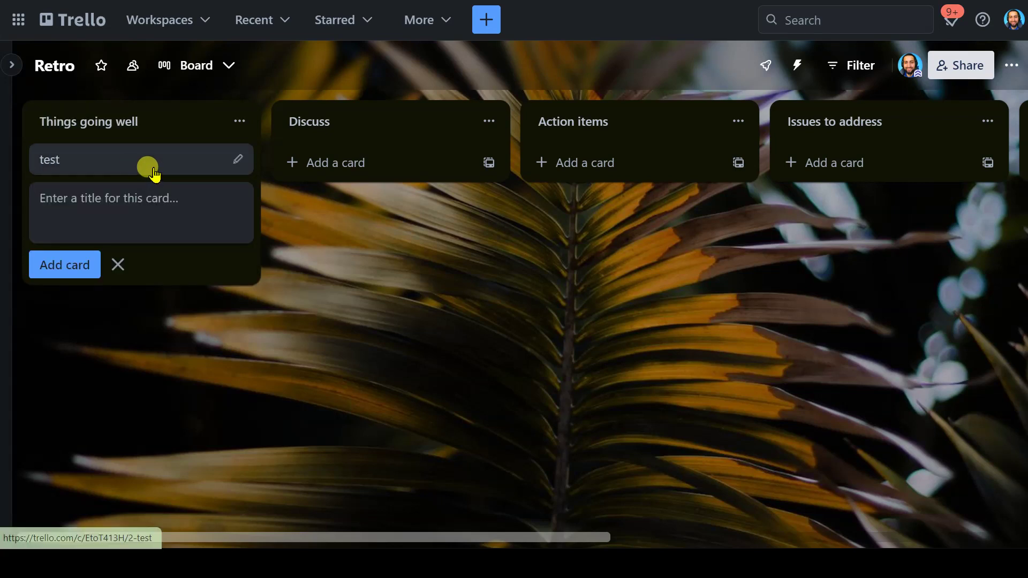
# Vote on the "test" card in the Things going well list and return to the board
pyautogui.click(147, 167)
pyautogui.scroll(-5, 650, 168)
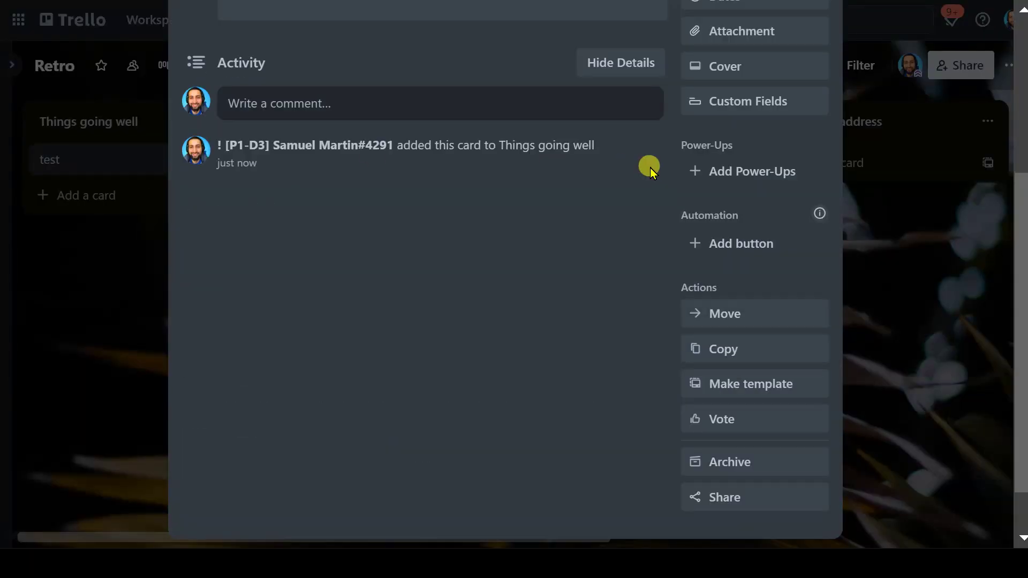
pyautogui.click(765, 423)
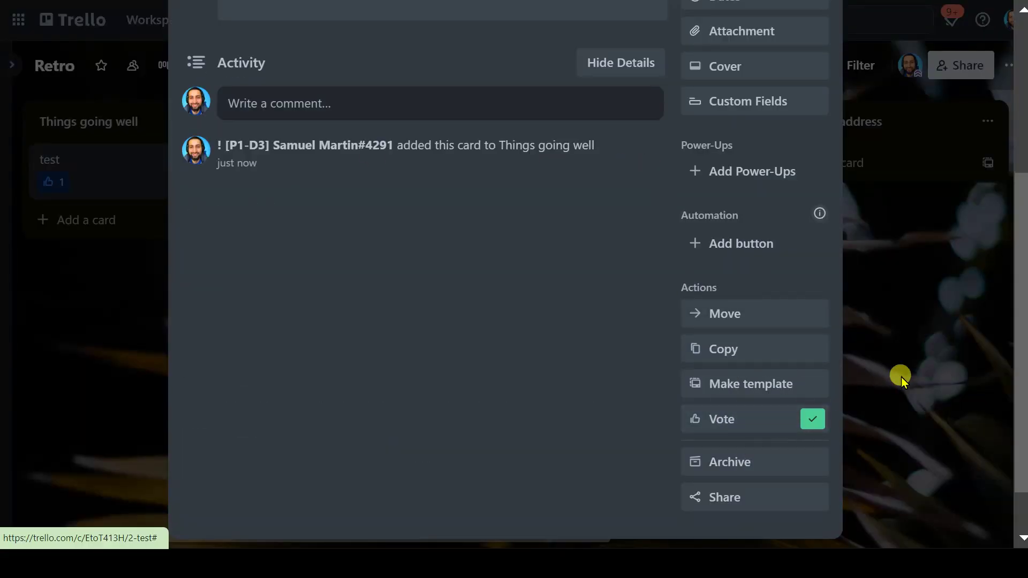
pyautogui.click(902, 376)
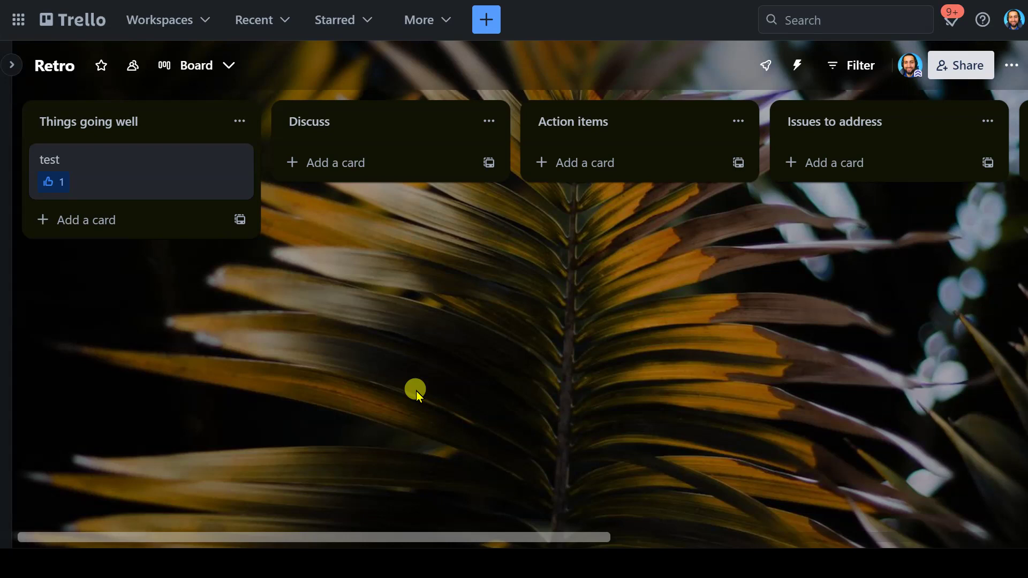
pyautogui.hotkey('ctrl', 'shift', 'z')
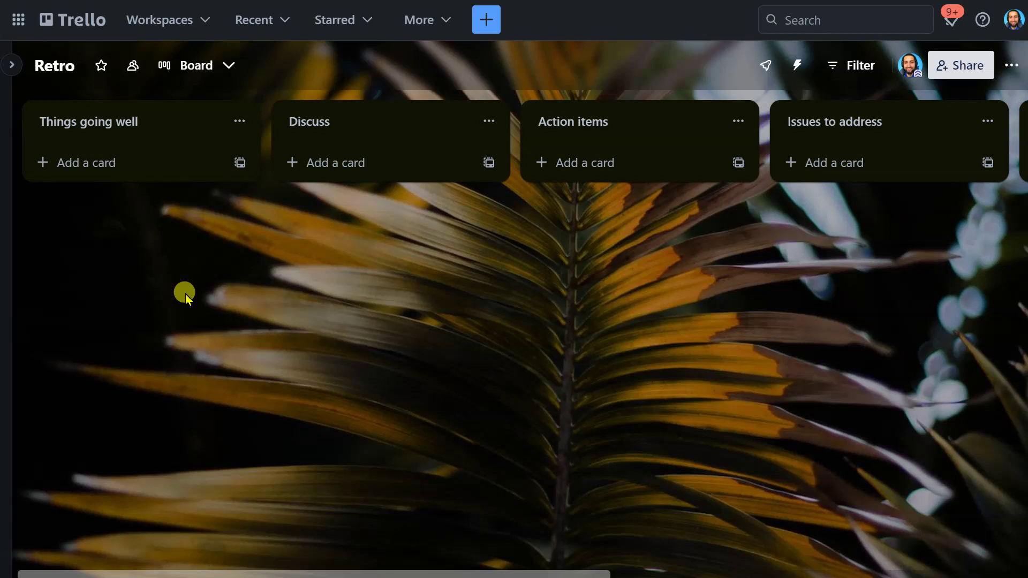
# Add a card titled "people really get along" to the Things going well list
pyautogui.click(108, 166)
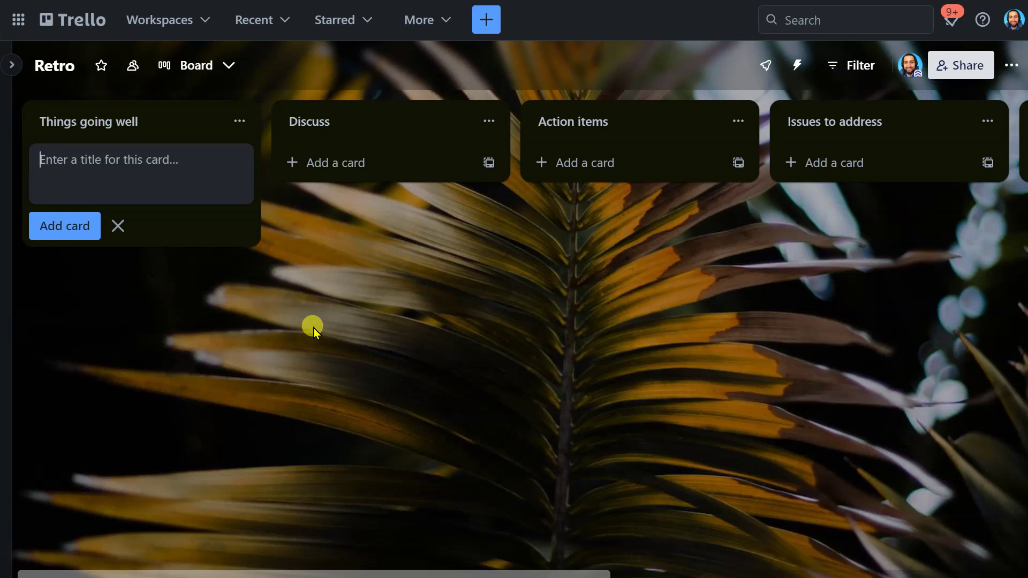
pyautogui.write('peopel reall')
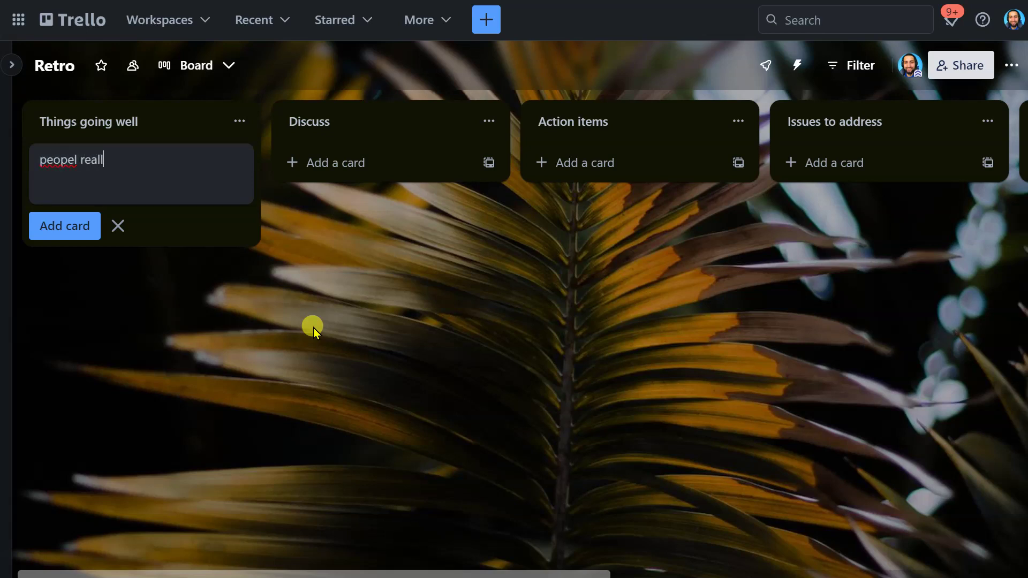
pyautogui.press('BackSpace')
pyautogui.press('BackSpace')
pyautogui.press('BackSpace')
pyautogui.press('BackSpace')
pyautogui.press('BackSpace')
pyautogui.press('BackSpace')
pyautogui.write('le really')
pyautogui.write(' h')
pyautogui.press('BackSpace')
pyautogui.write('ge')
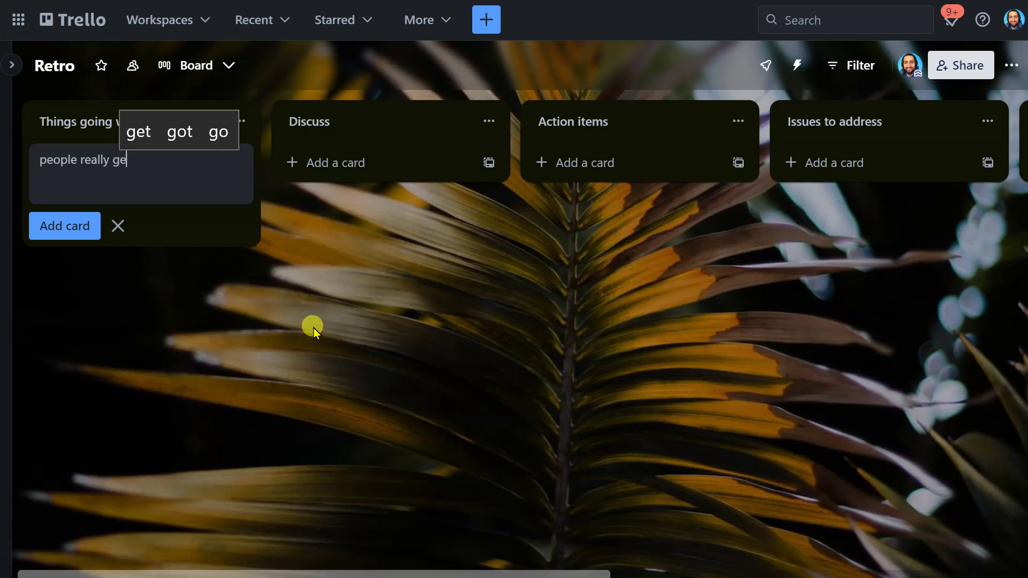
pyautogui.write('t along')
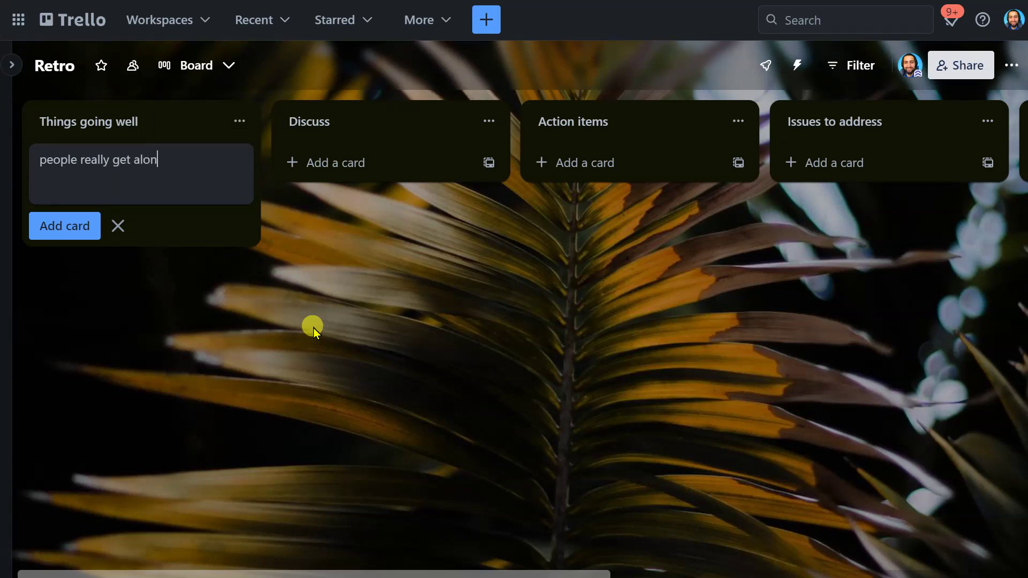
pyautogui.press('Return')
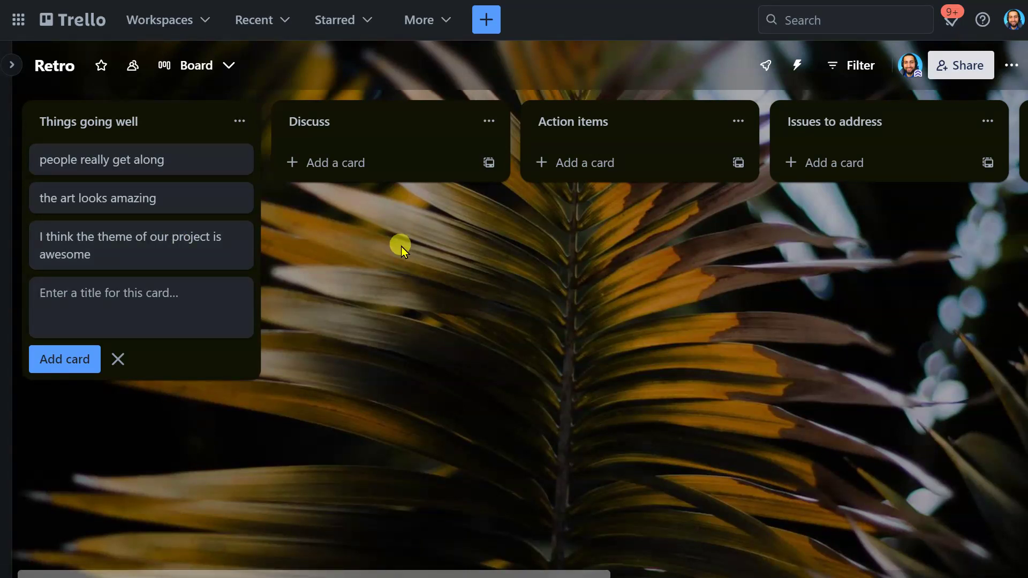
pyautogui.click(420, 272)
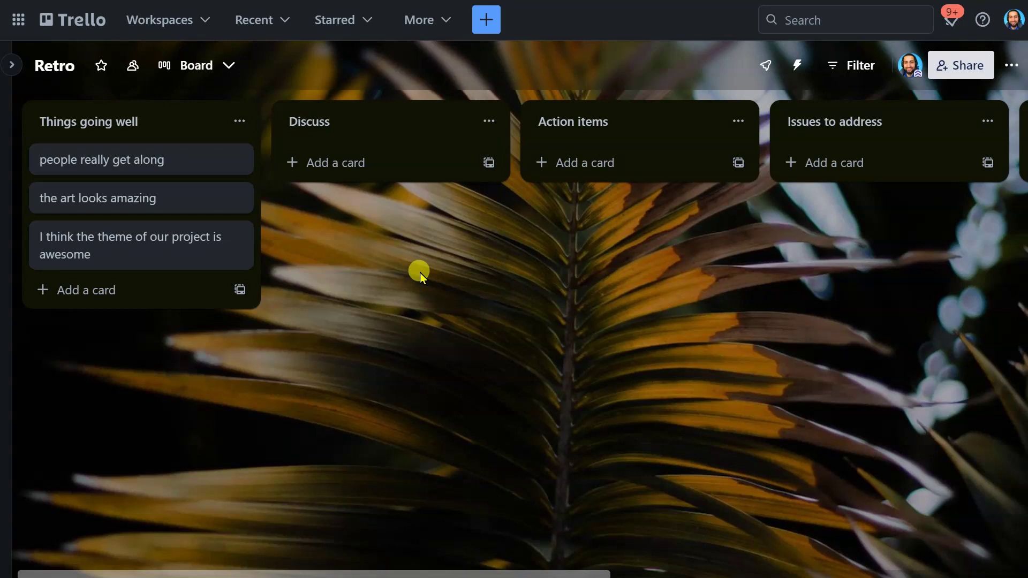
# Vote on the card "I think the theme of our project is awesome" and close it
pyautogui.click(177, 255)
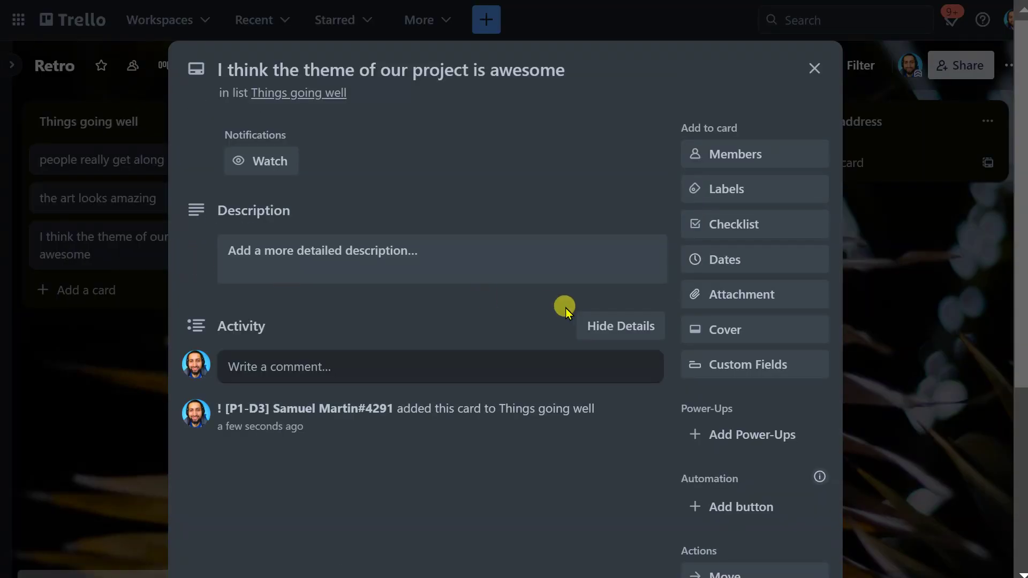
pyautogui.press('v')
pyautogui.click(929, 316)
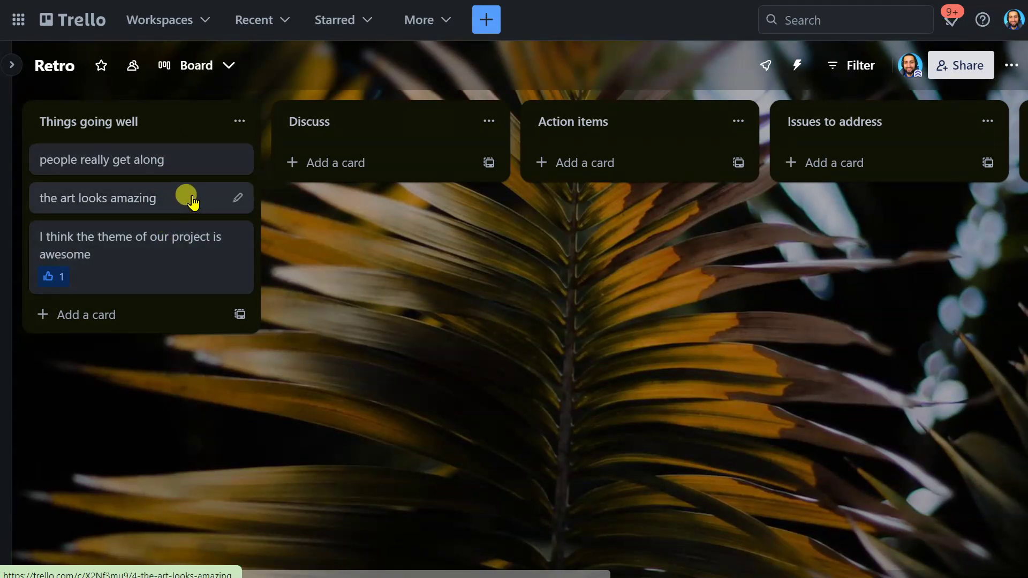
# Move all three cards from Things going well to the Discuss list, with the voted project theme card first
pyautogui.moveTo(145, 255); pyautogui.dragTo(375, 161)
pyautogui.moveTo(165, 200); pyautogui.dragTo(415, 235)
pyautogui.moveTo(188, 180); pyautogui.dragTo(396, 252)
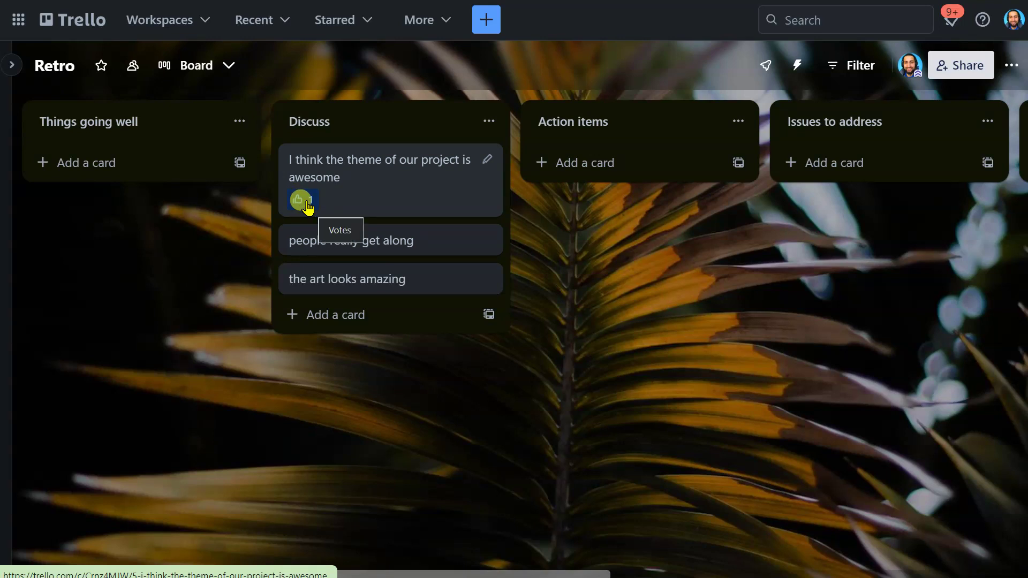
# Examine the Discuss cards alongside the Action items and Issues to address lists
pyautogui.moveTo(729, 283); pyautogui.dragTo(509, 267)
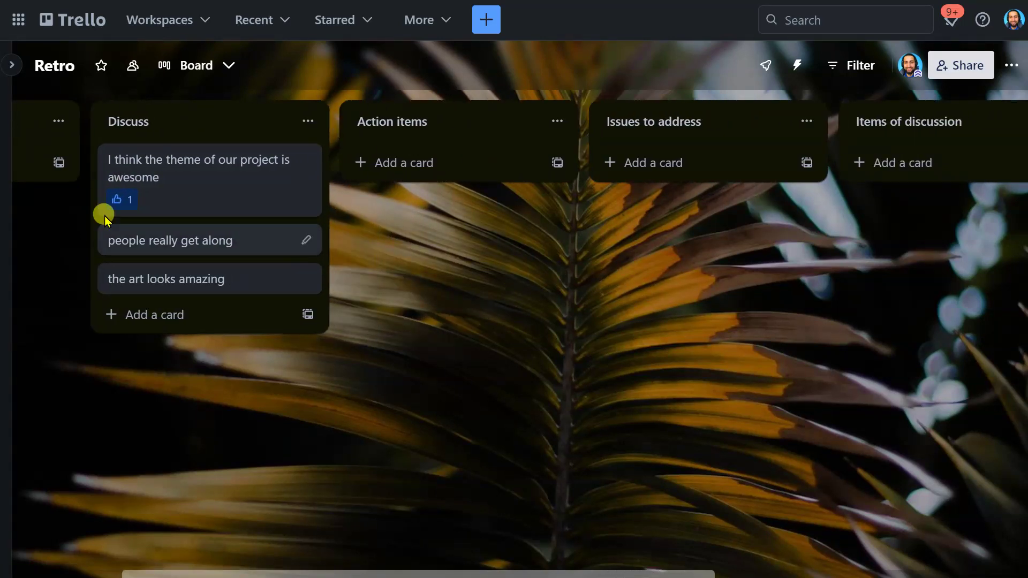
pyautogui.moveTo(348, 385); pyautogui.dragTo(317, 383)
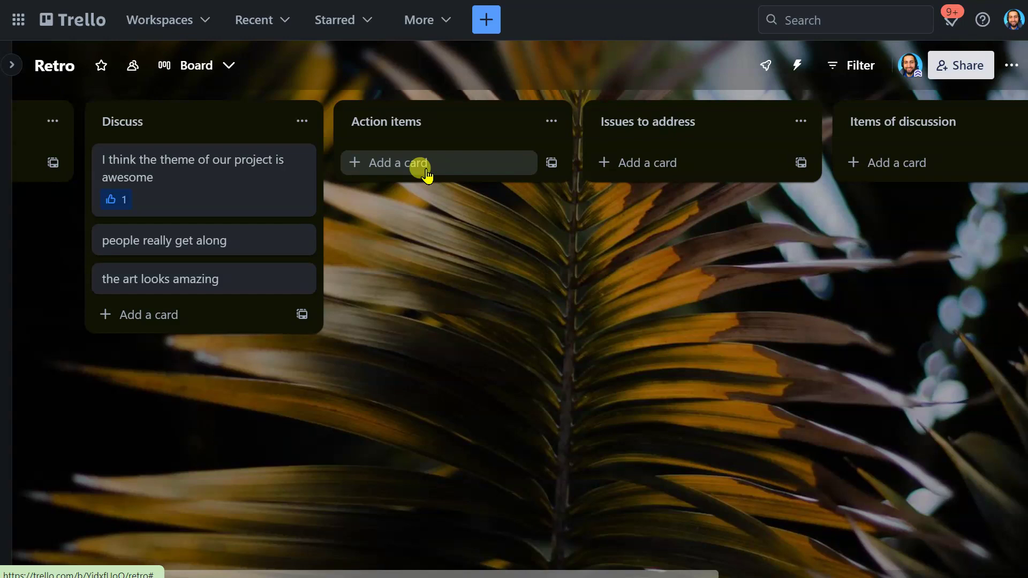
pyautogui.hscroll(1, 511, 288)
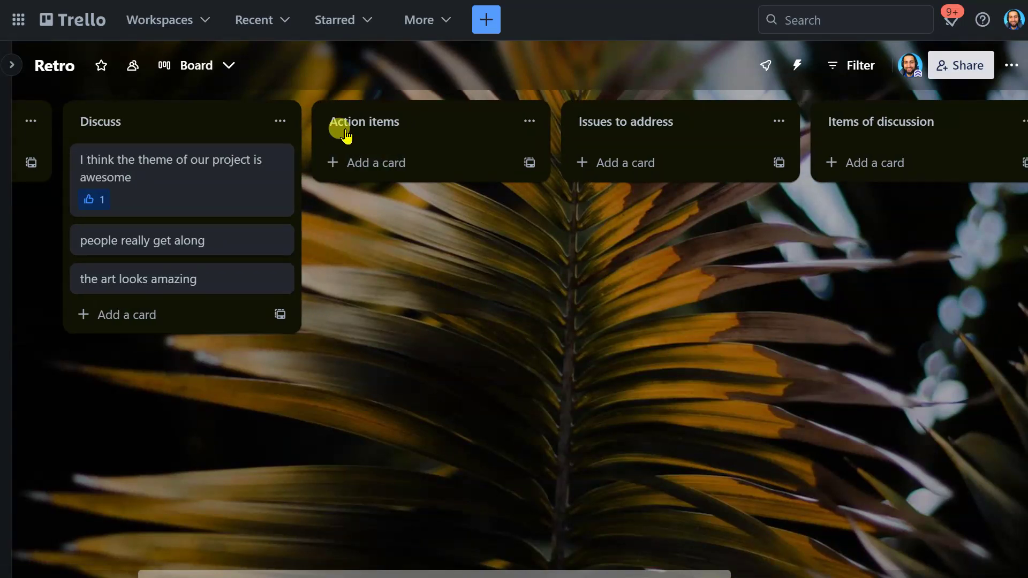
pyautogui.hscroll(-3, 514, 392)
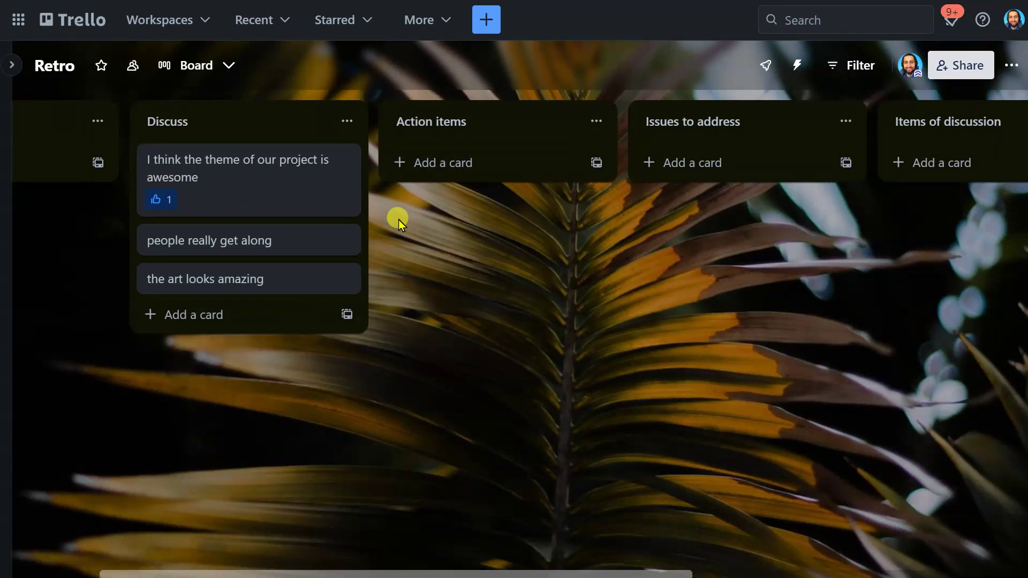
pyautogui.moveTo(241, 188)
pyautogui.mouseDown()
pyautogui.moveTo(440, 171)
pyautogui.moveTo(238, 169)
pyautogui.mouseUp()
pyautogui.moveTo(543, 296); pyautogui.dragTo(465, 281)
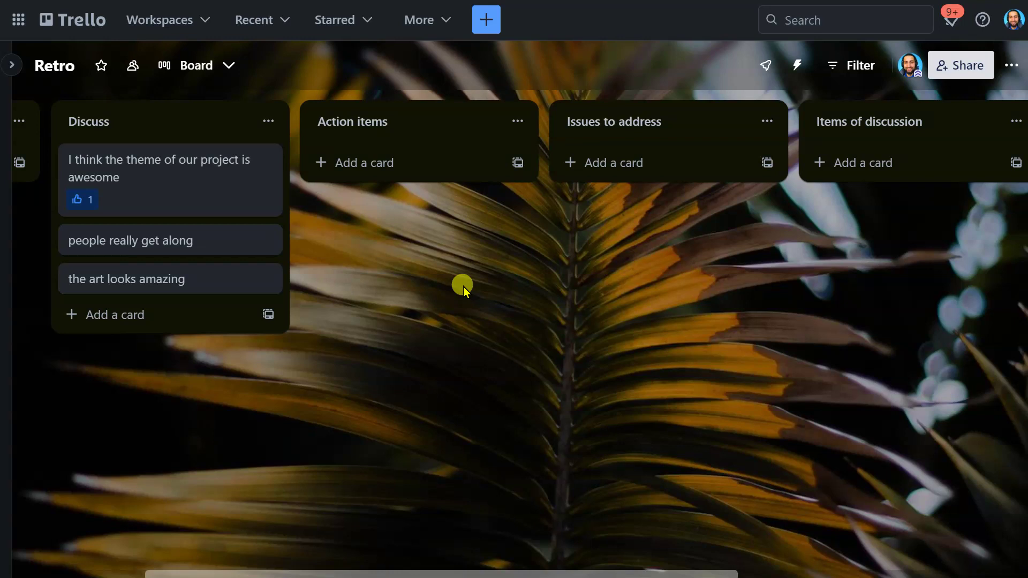
pyautogui.moveTo(457, 296); pyautogui.dragTo(420, 272)
# Move the card "I think the theme of our project is awesome" from Discuss to the Issues to address list
pyautogui.moveTo(160, 197); pyautogui.dragTo(161, 156)
pyautogui.moveTo(567, 259); pyautogui.dragTo(574, 167)
pyautogui.moveTo(142, 197); pyautogui.dragTo(640, 158)
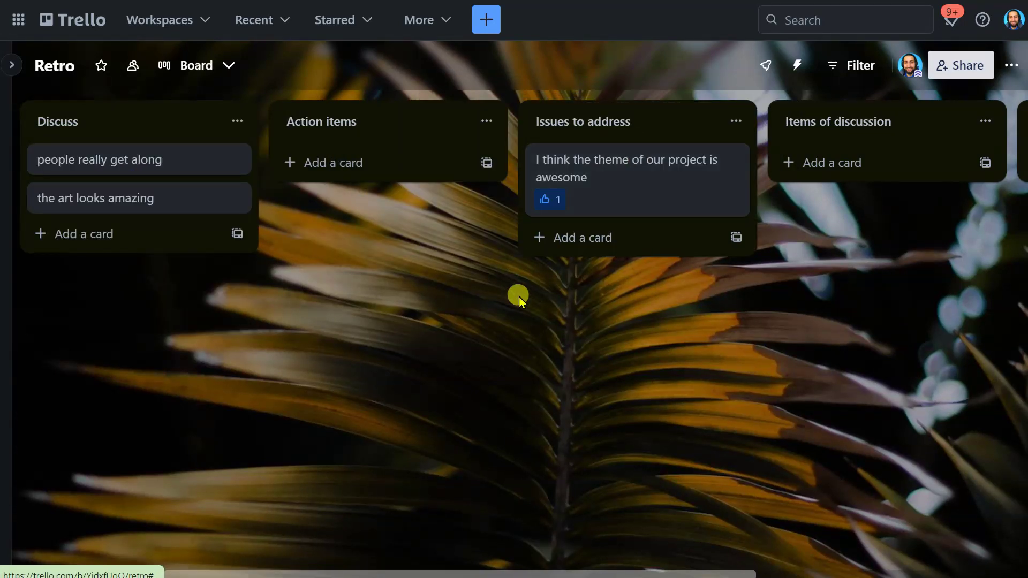
# Remove your vote from the card "I think the theme of our project is awesome" in Issues to address and close it
pyautogui.click(620, 188)
pyautogui.click(351, 171)
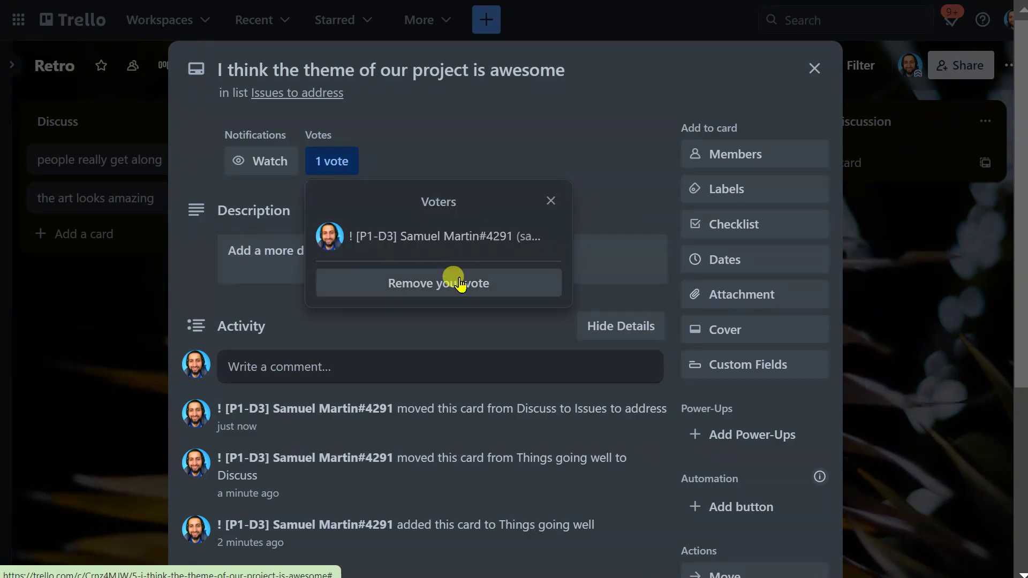
pyautogui.click(458, 280)
pyautogui.click(904, 309)
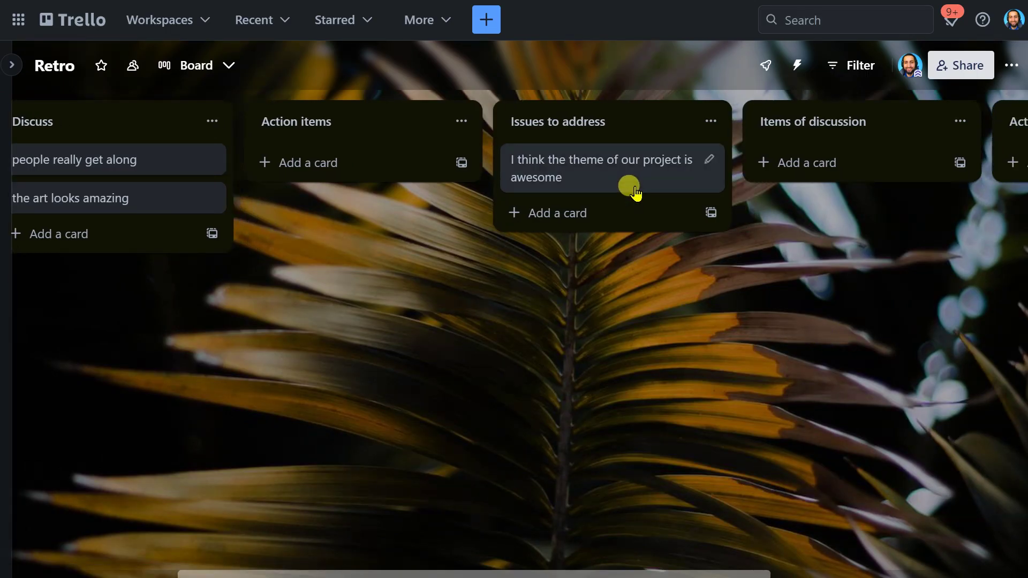
# Move the cards "people really get along" and "the art looks amazing" from Discuss to the end of the Issues to address list
pyautogui.moveTo(114, 166); pyautogui.dragTo(575, 213)
pyautogui.moveTo(42, 175); pyautogui.dragTo(598, 266)
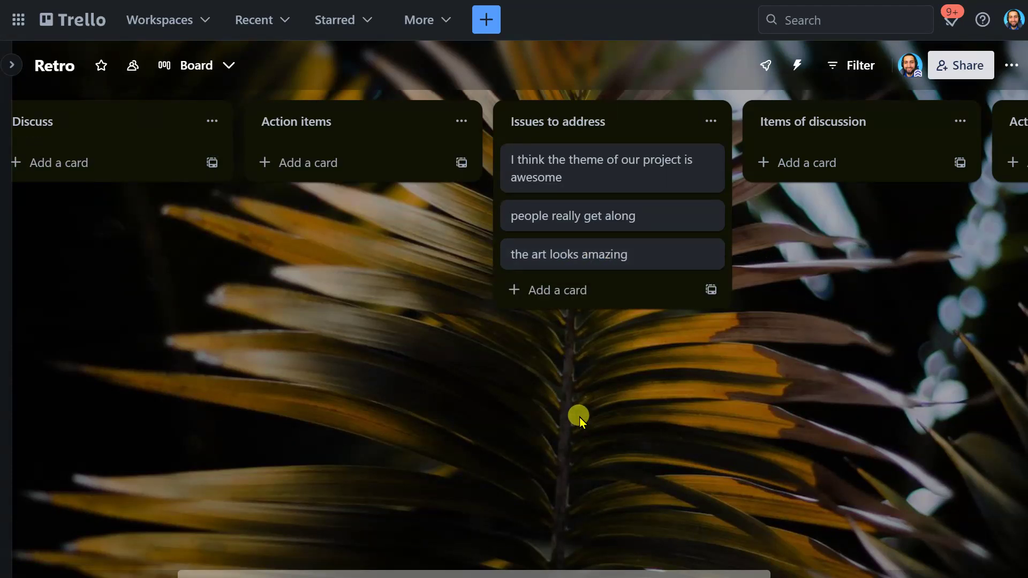
pyautogui.moveTo(583, 416); pyautogui.dragTo(277, 367)
pyautogui.click(294, 292)
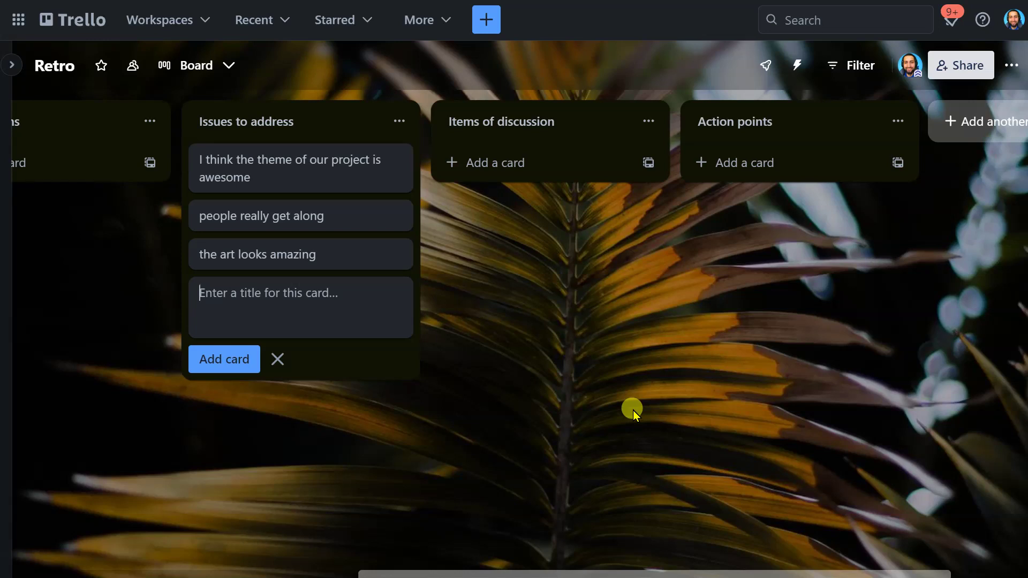
pyautogui.moveTo(638, 386); pyautogui.dragTo(172, 165)
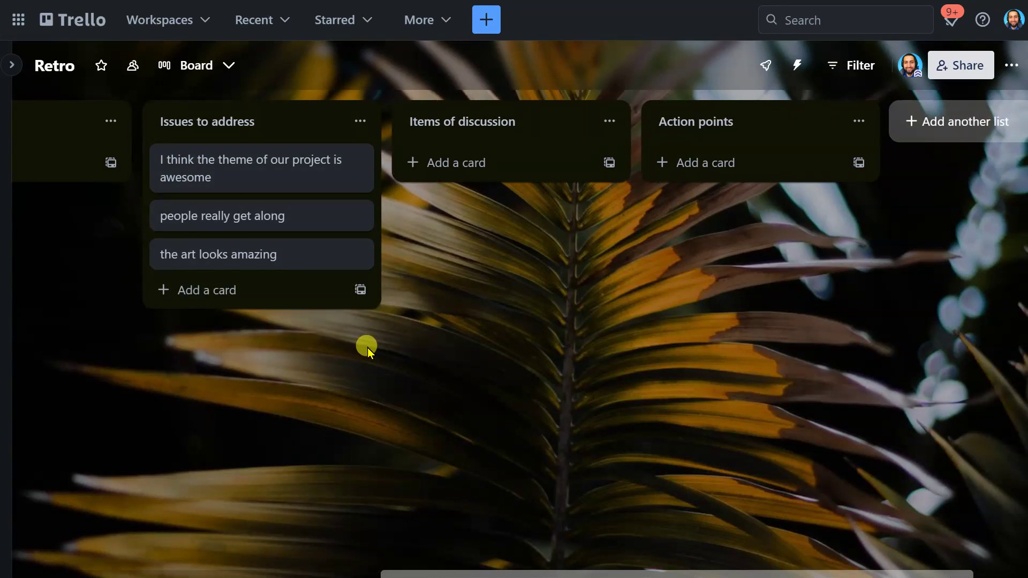
# Move the card "I think the theme of our project is awesome" to Items of discussion, vote on it, and close it
pyautogui.moveTo(387, 374); pyautogui.dragTo(439, 384)
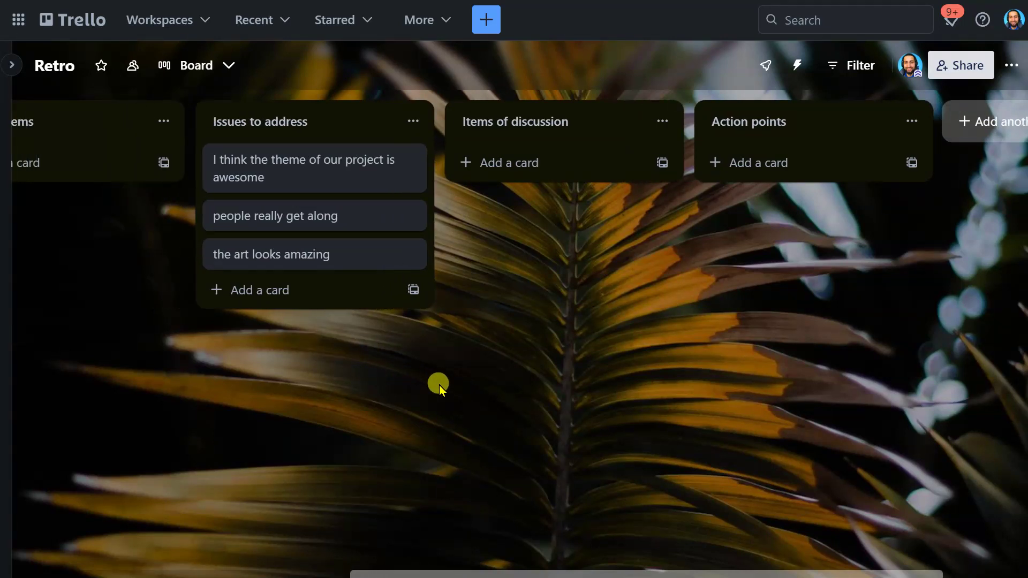
pyautogui.moveTo(289, 193); pyautogui.dragTo(538, 177)
pyautogui.click(345, 166)
pyautogui.press('v')
pyautogui.click(861, 358)
# Open the voted card in Items of discussion and examine its member choices and other card options, leaving it unchanged
pyautogui.moveTo(745, 372); pyautogui.dragTo(651, 352)
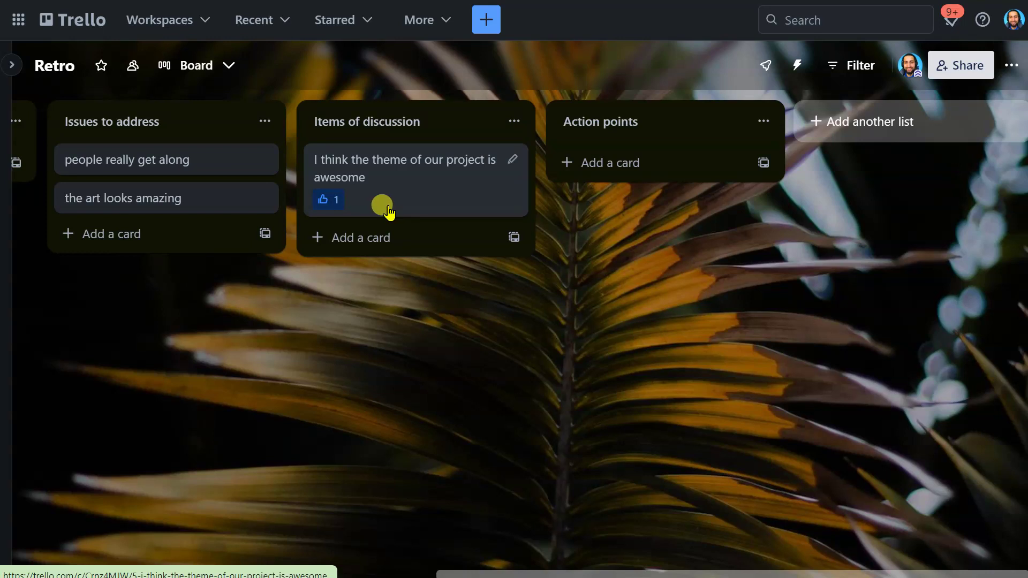
pyautogui.hscroll(-2, 566, 317)
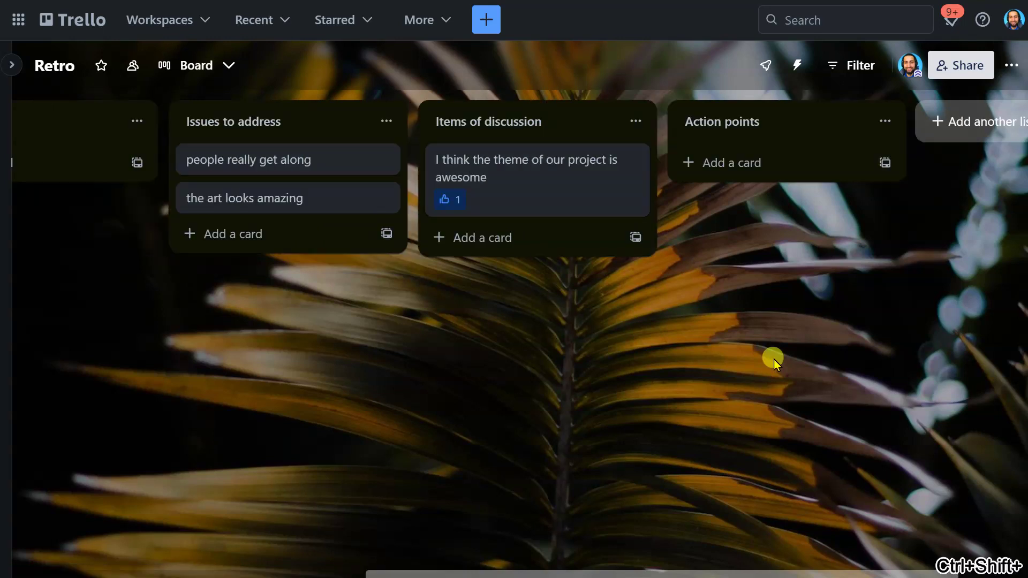
pyautogui.click(535, 201)
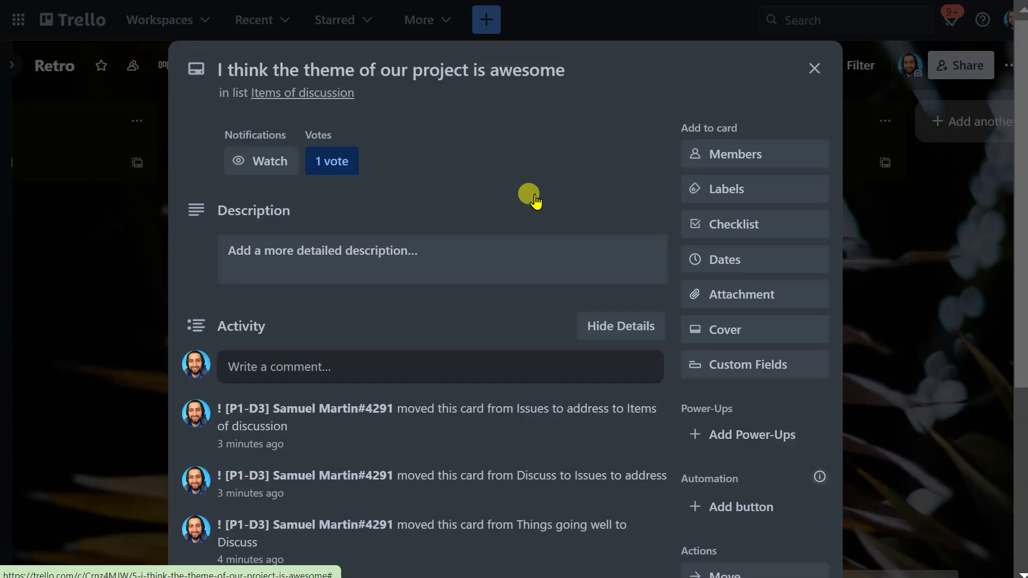
pyautogui.click(781, 158)
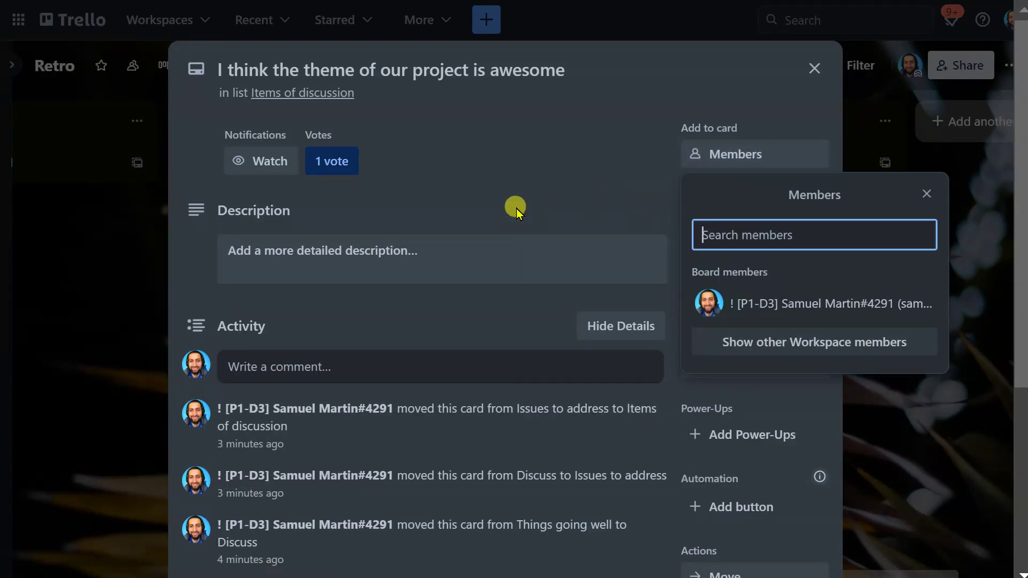
pyautogui.click(548, 165)
pyautogui.scroll(-5, 757, 340)
pyautogui.scroll(5, 814, 340)
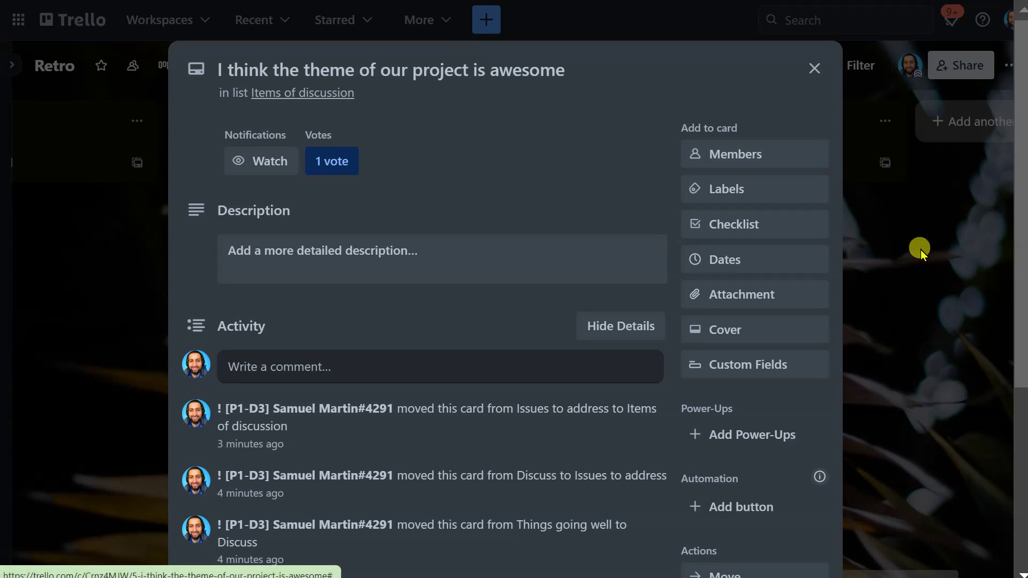
pyautogui.click(917, 268)
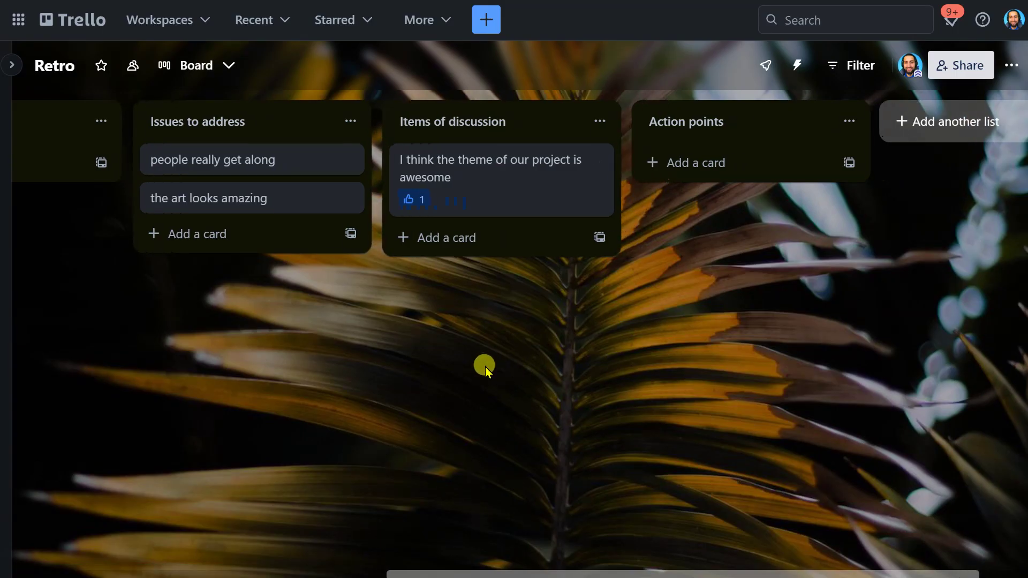
# Review the project theme card's description, comment and activity sections, and return to the board
pyautogui.click(485, 188)
pyautogui.click(904, 295)
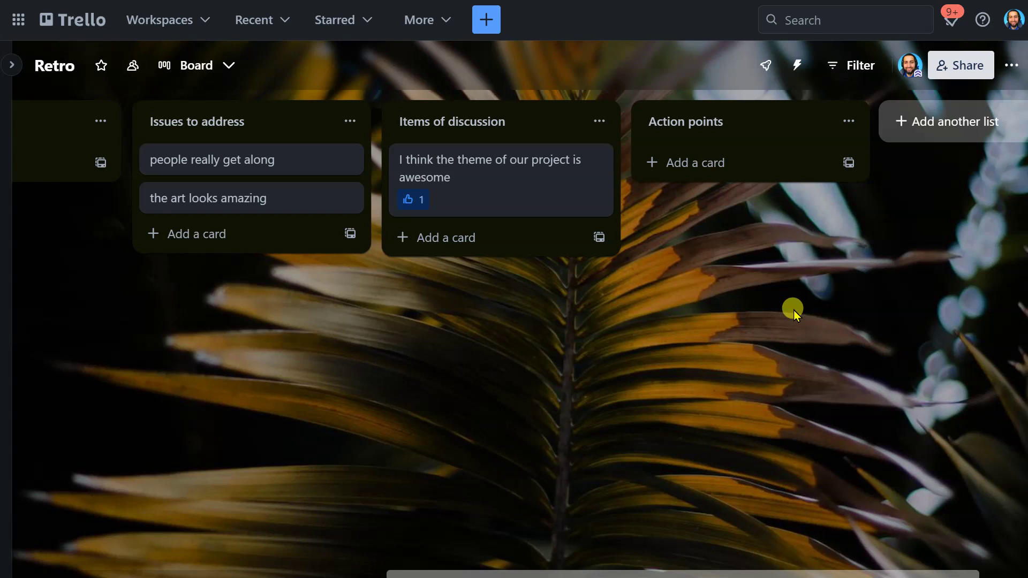
pyautogui.click(523, 172)
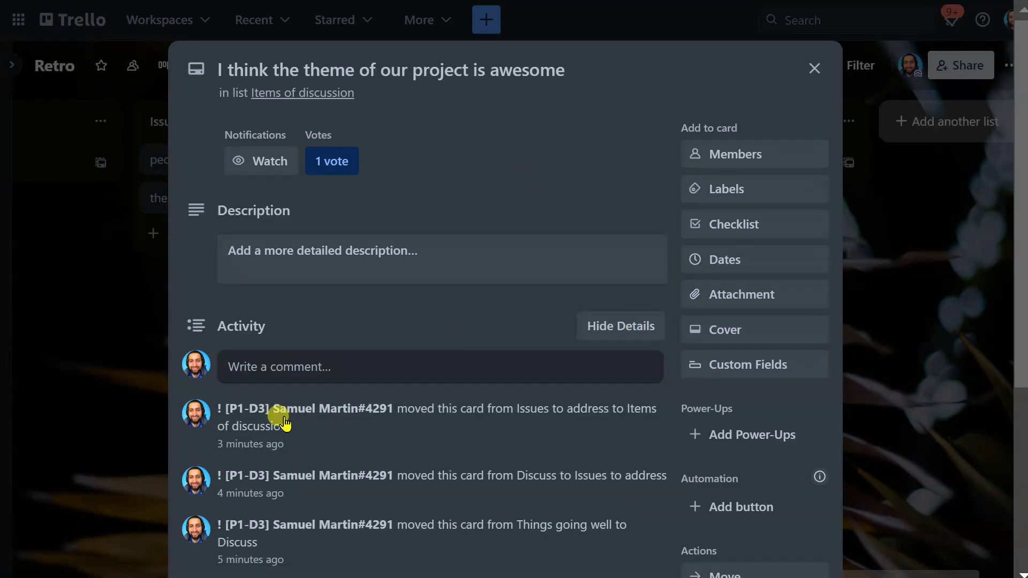
pyautogui.scroll(-5, 383, 403)
pyautogui.click(915, 262)
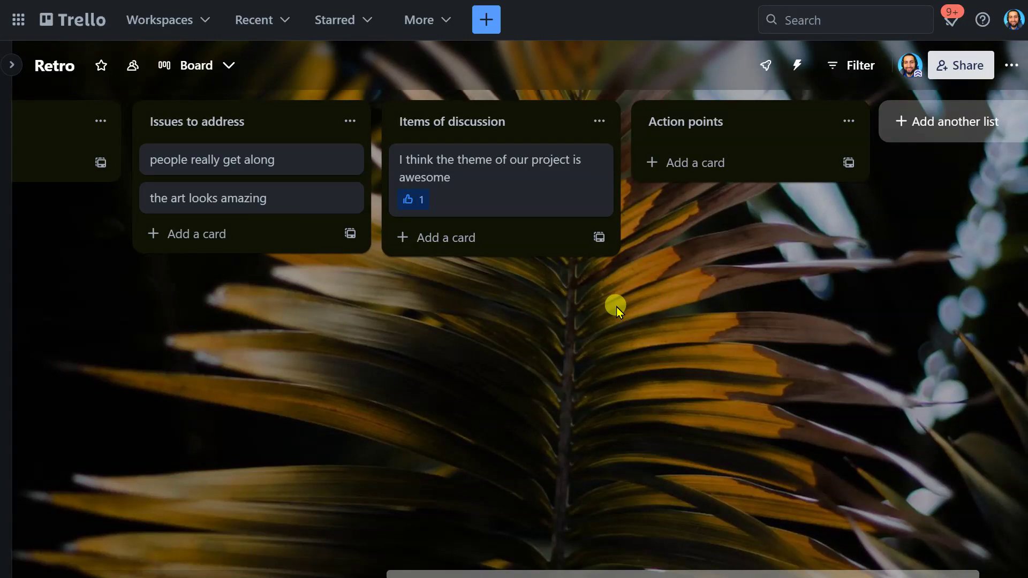
pyautogui.click(535, 191)
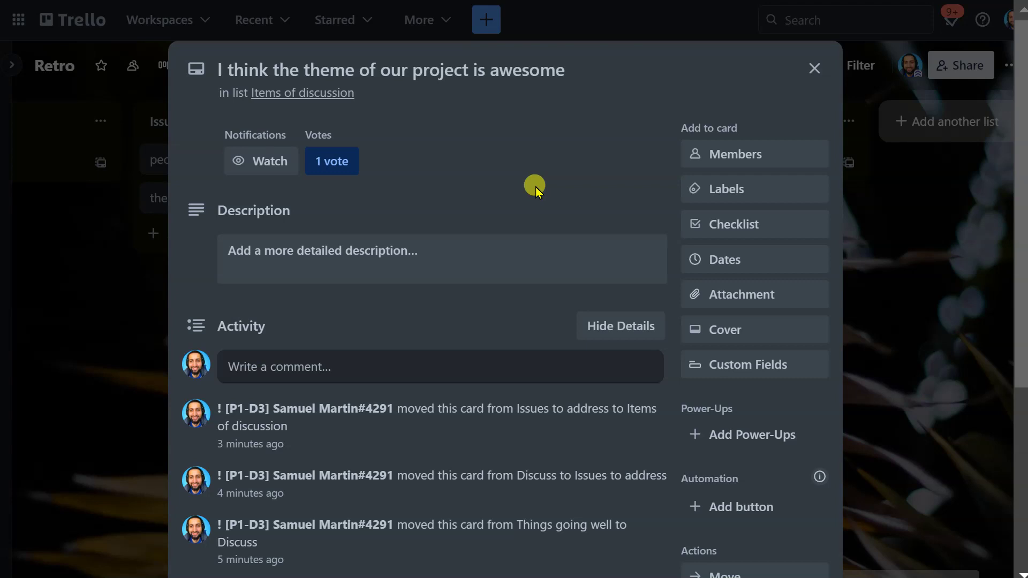
pyautogui.click(981, 298)
# Look over all the Retro board's lists, from Action points back to Things going well
pyautogui.hscroll(-5, 944, 334)
pyautogui.hscroll(4, 750, 348)
pyautogui.hscroll(-8, 535, 268)
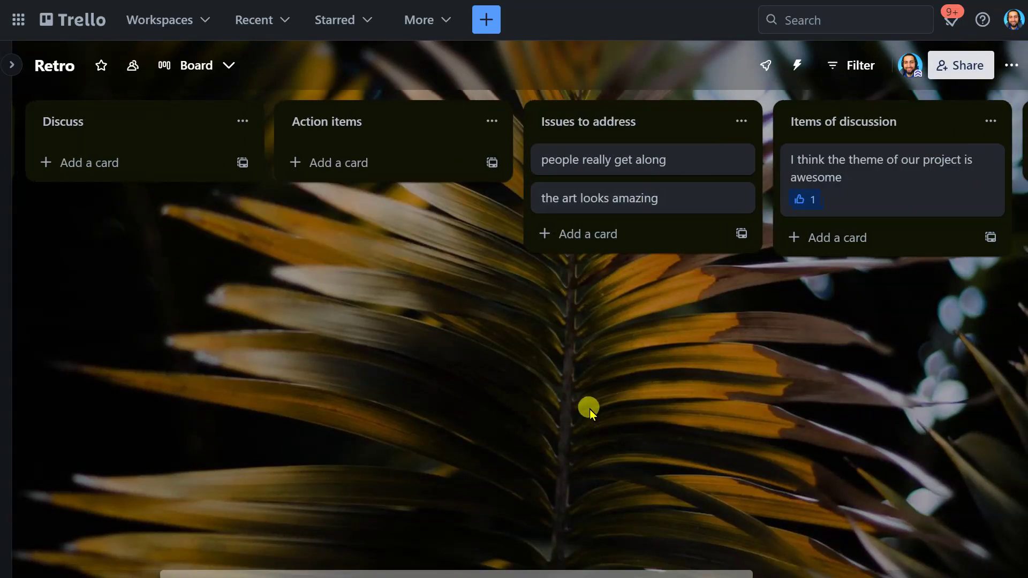
pyautogui.moveTo(602, 405); pyautogui.dragTo(138, 422)
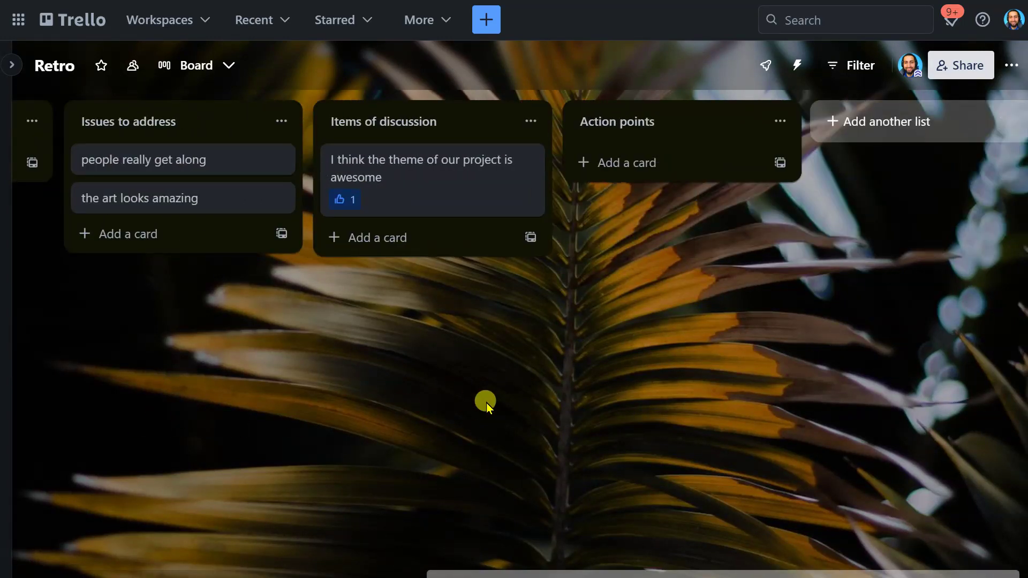
pyautogui.moveTo(488, 403); pyautogui.dragTo(564, 410)
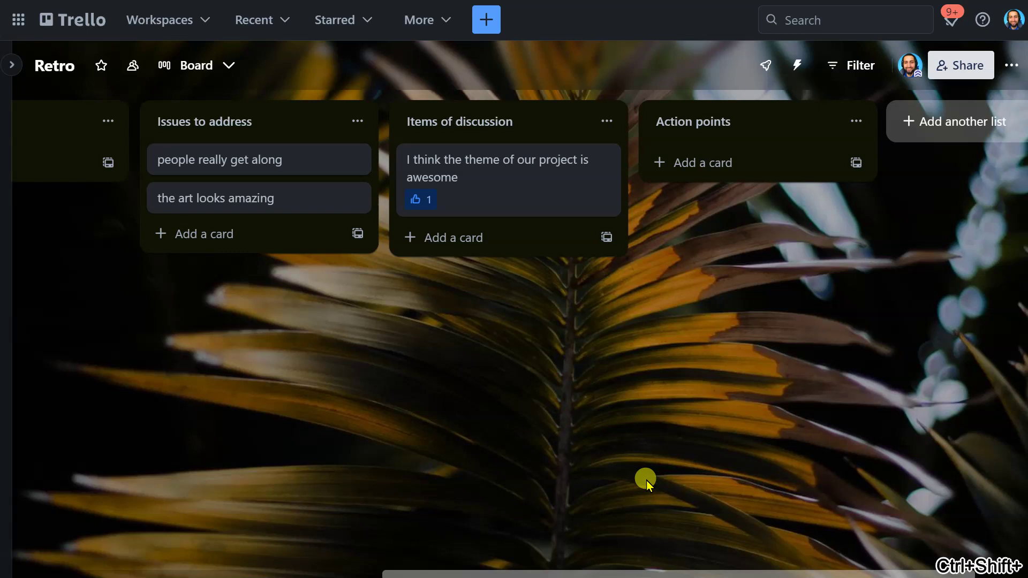
pyautogui.hscroll(2, 644, 479)
pyautogui.hscroll(-2, 610, 443)
pyautogui.moveTo(239, 423); pyautogui.dragTo(727, 410)
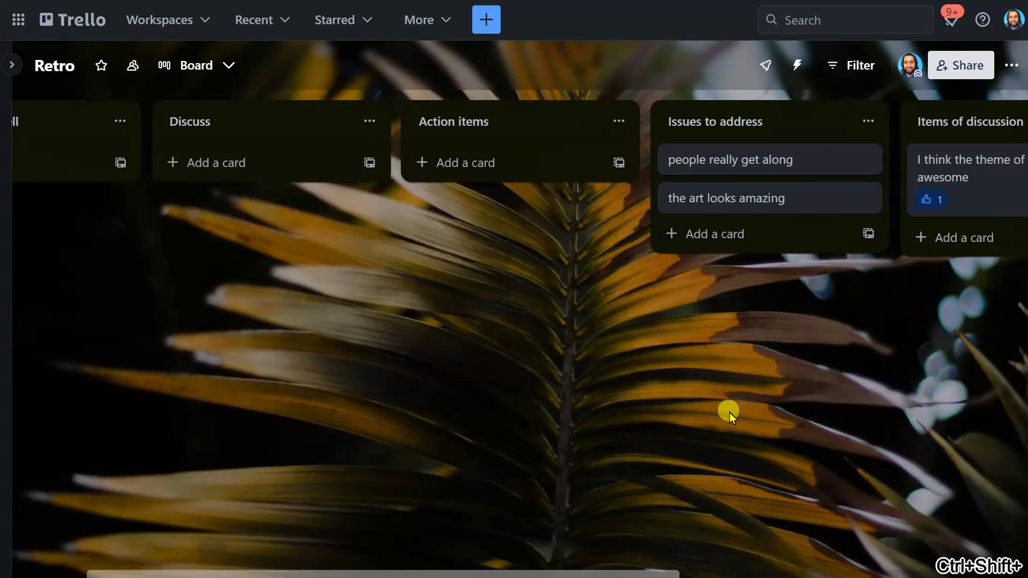
pyautogui.hscroll(-2, 98, 227)
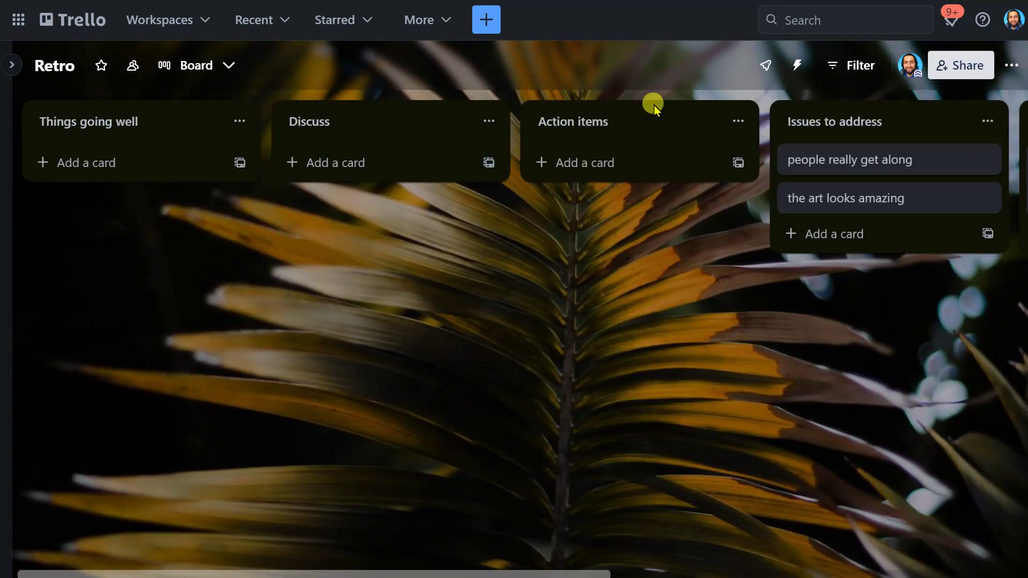